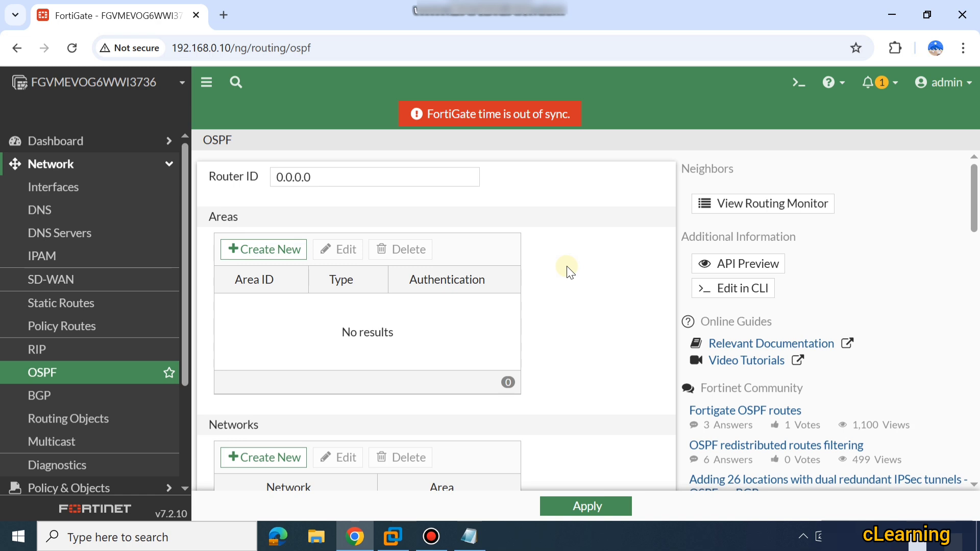
Return to the OSPF routing settings and leave the router ID unchanged
click(113, 166)
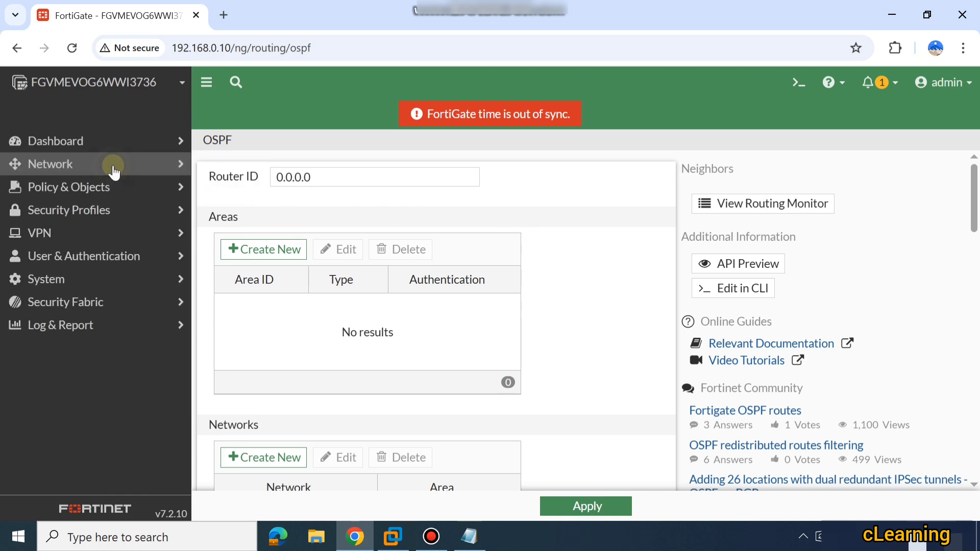
click(175, 165)
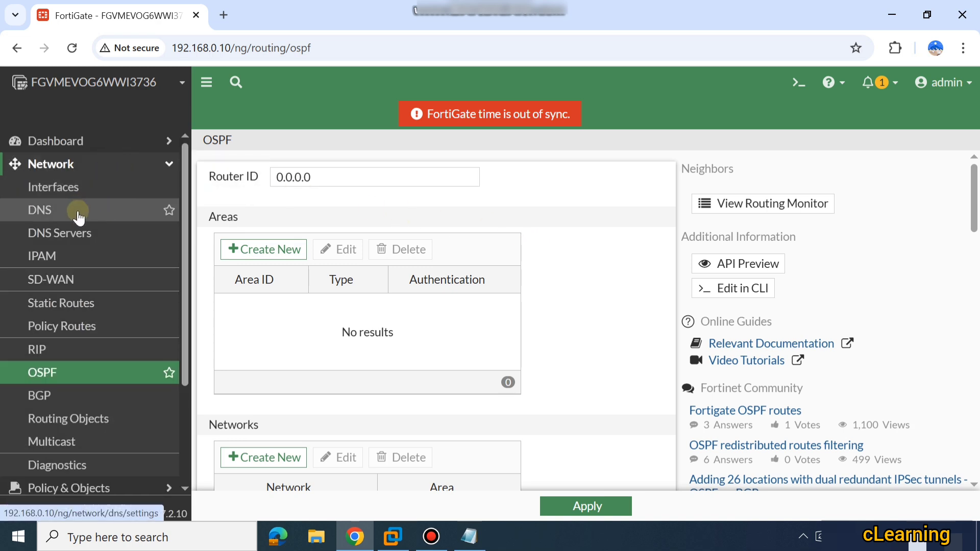
click(92, 383)
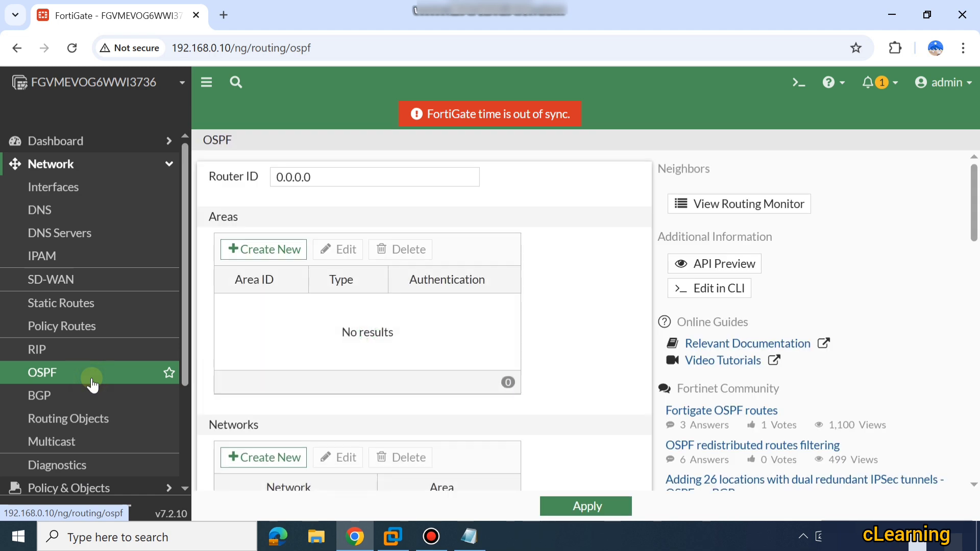
drag(369, 189, 181, 183)
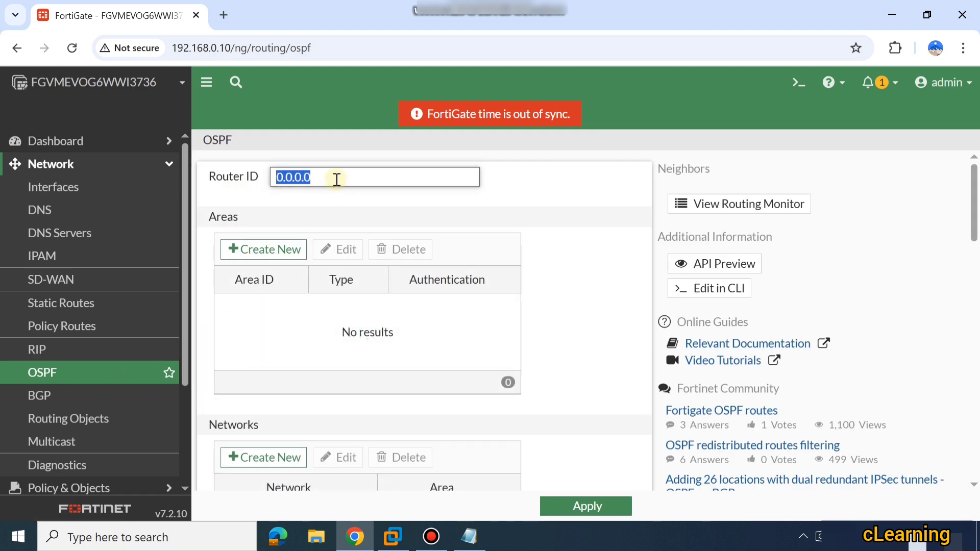
click(317, 198)
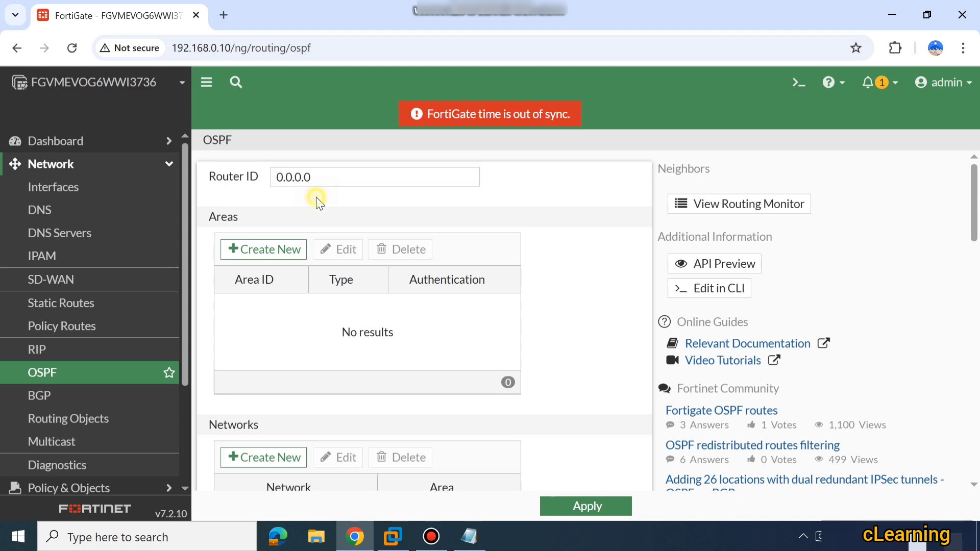
Add OSPF area 0.0.0.0 as a Regular area with no authentication
click(277, 250)
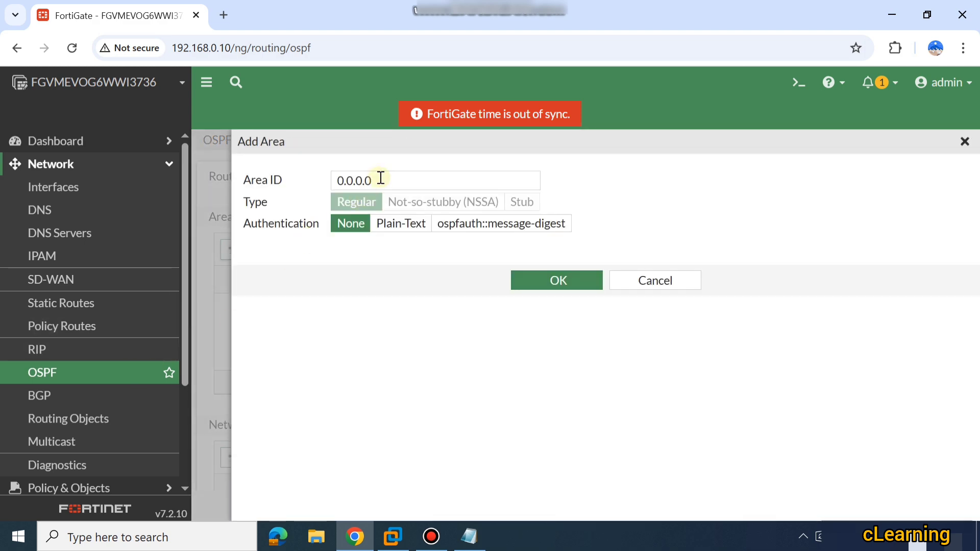
click(382, 180)
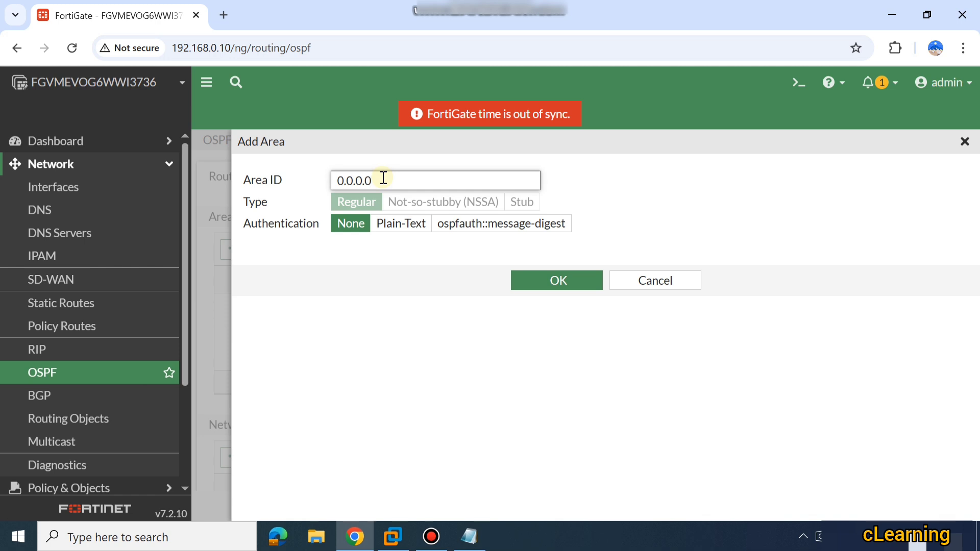
key(BackSpace)
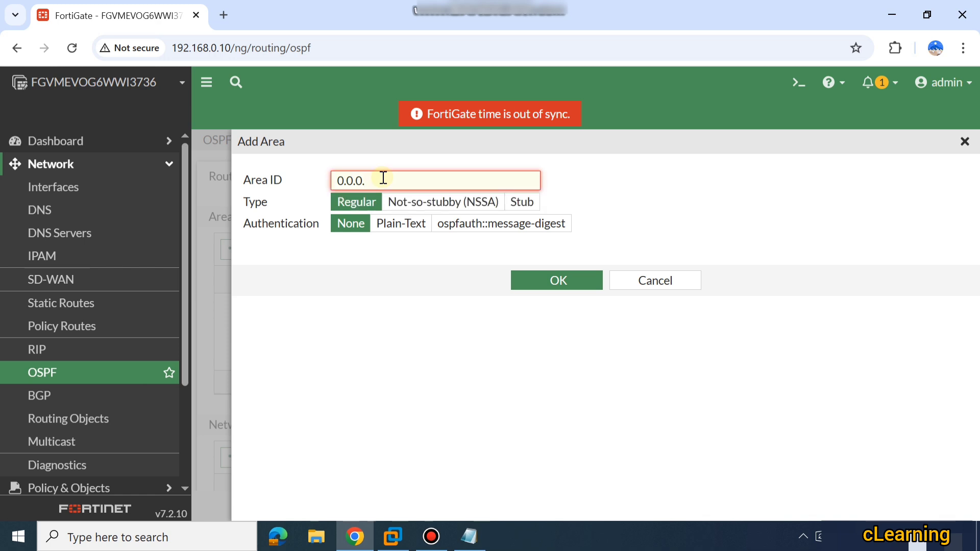
text(1)
key(BackSpace)
text(2)
key(BackSpace)
text(0)
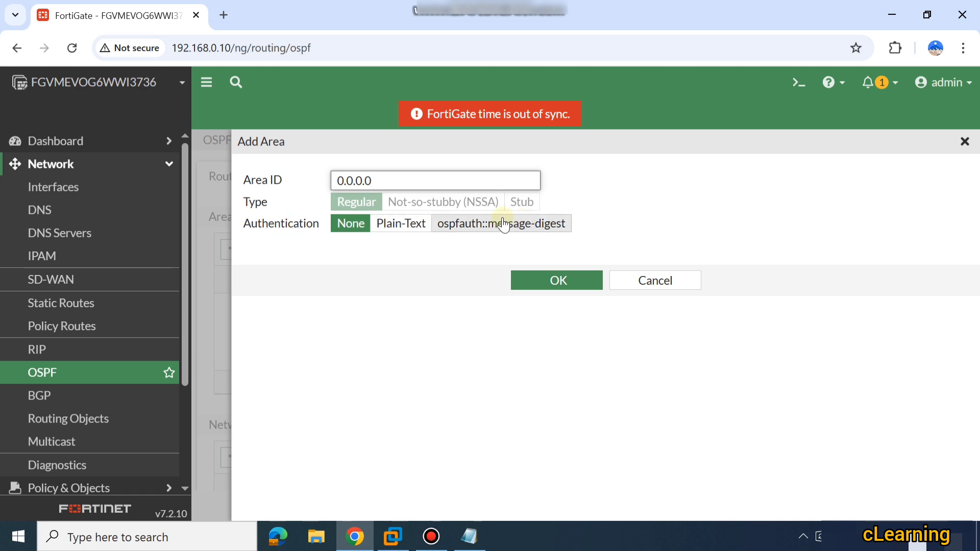
click(562, 281)
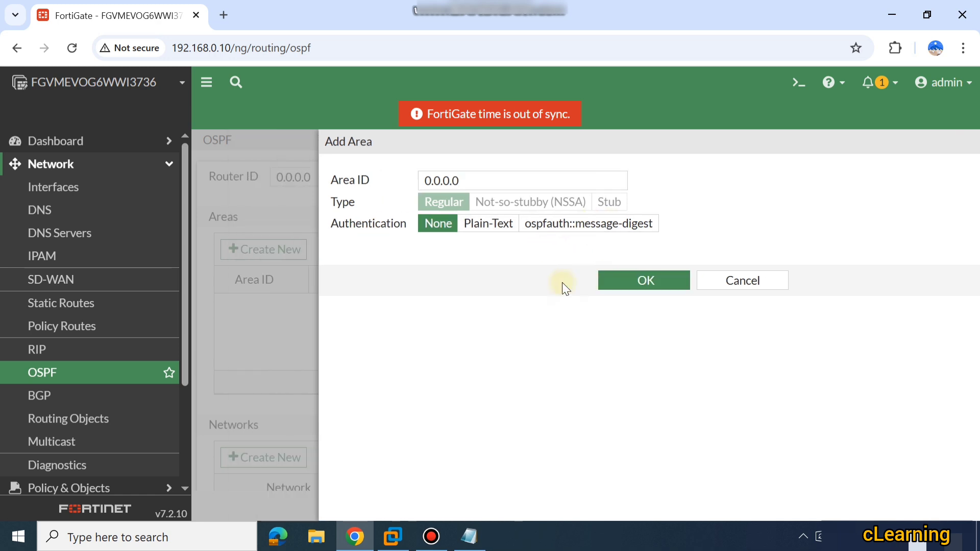
scroll(344, 352, down, 4)
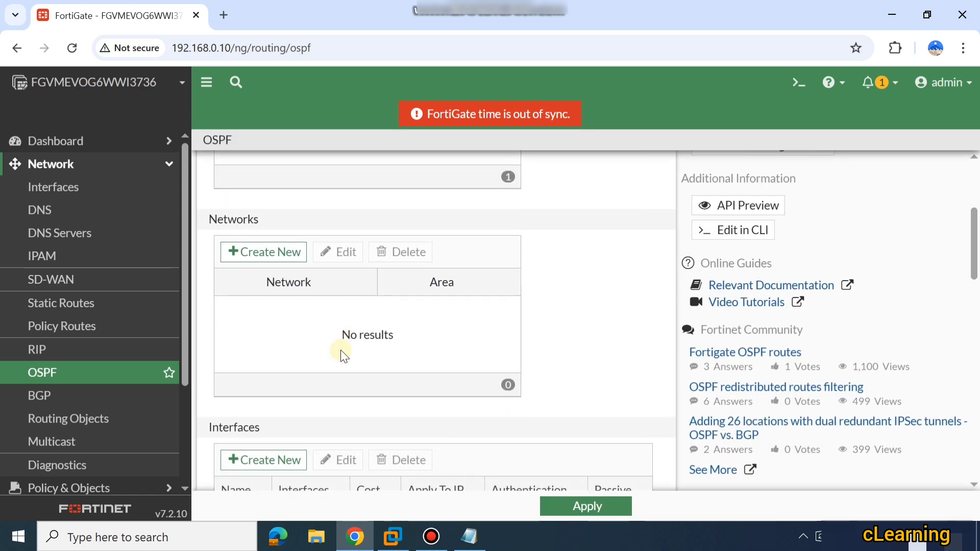
Add OSPF network 192.168.1.0 255.255.255.0 assigned to area 0.0.0.0
click(275, 253)
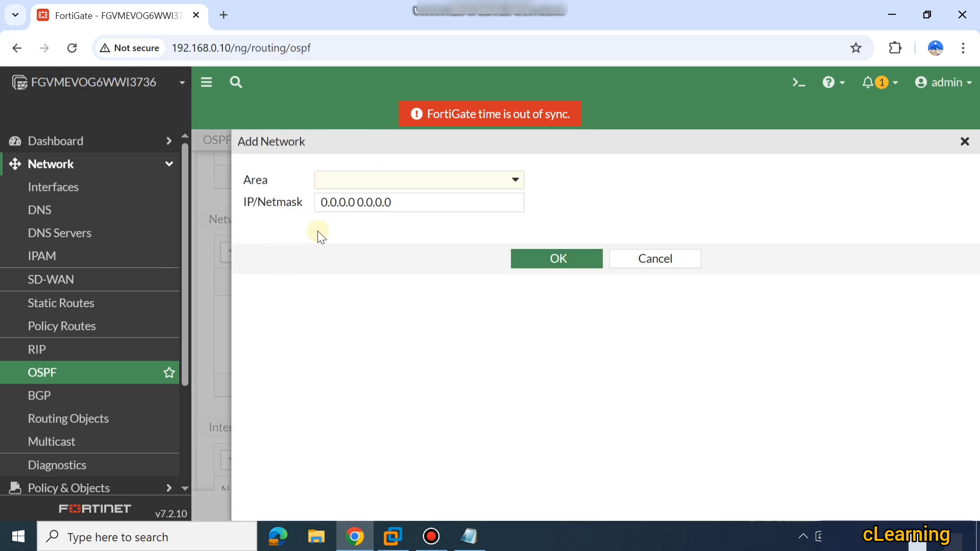
click(339, 181)
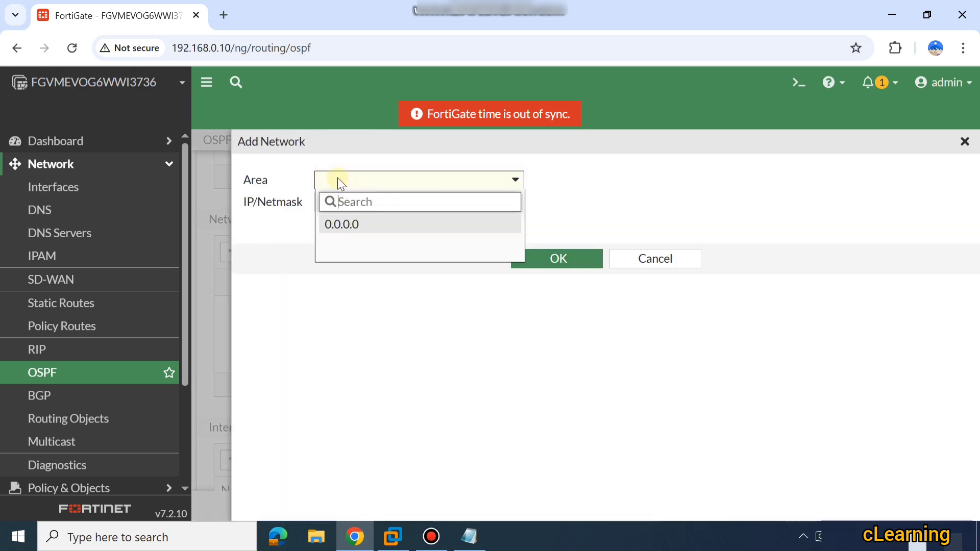
click(363, 224)
drag(435, 198, 301, 204)
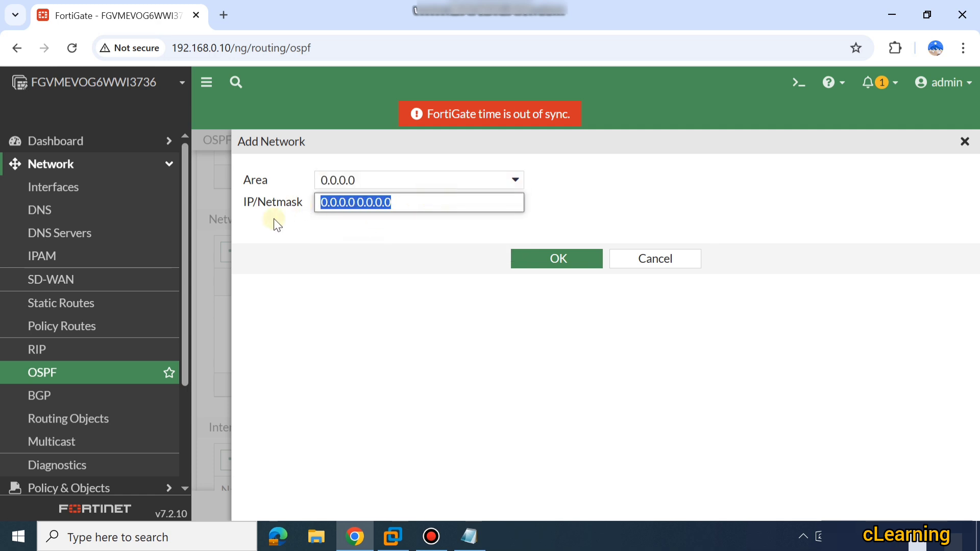
text(192.168.1)
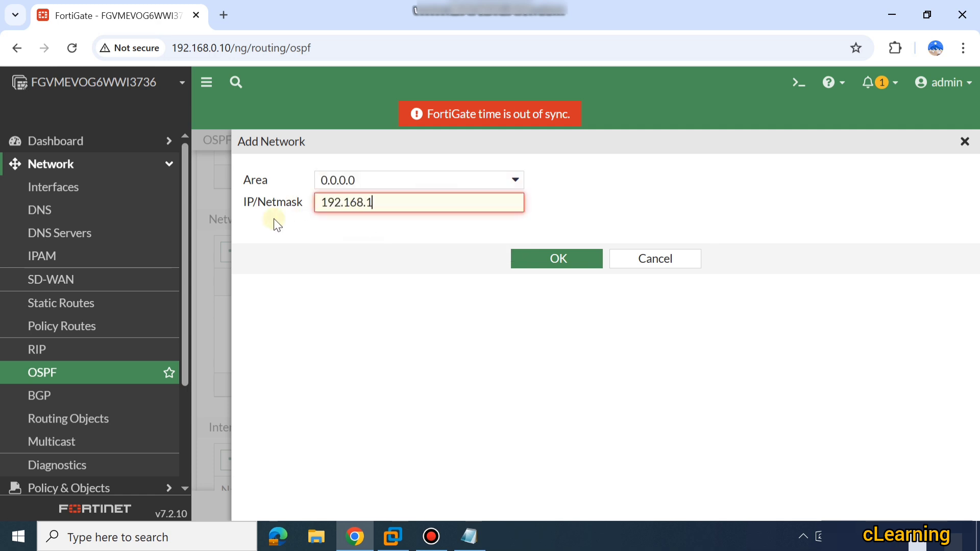
text(.0 255.255.255.0)
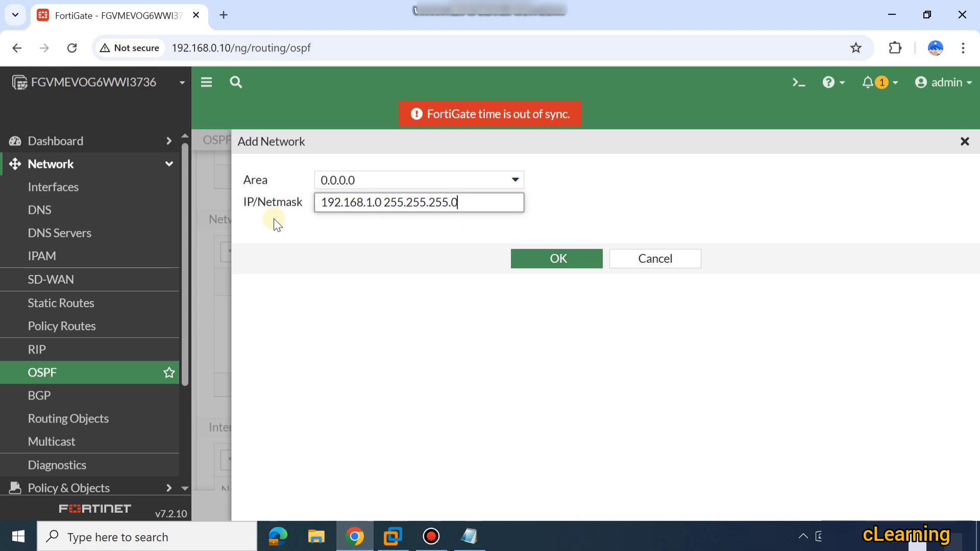
click(534, 261)
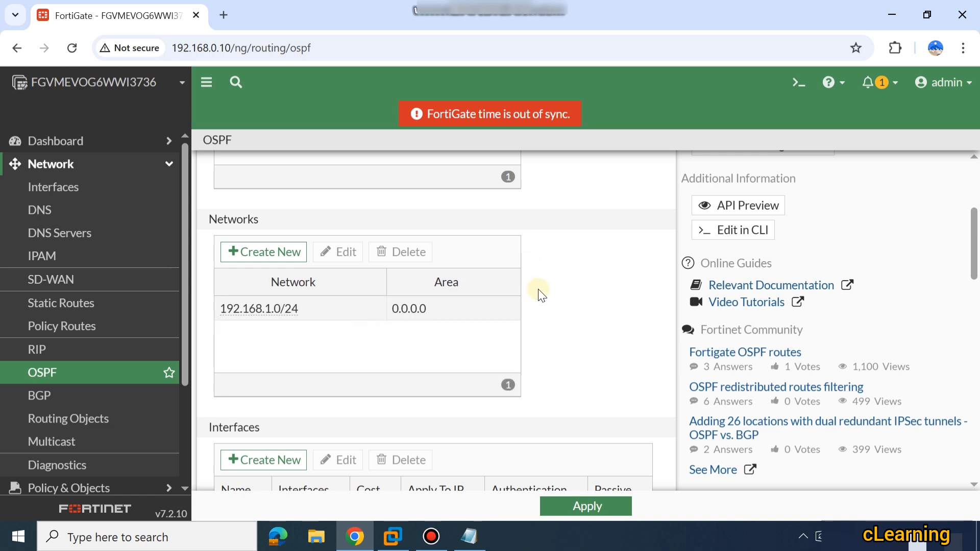
scroll(539, 290, down, 3)
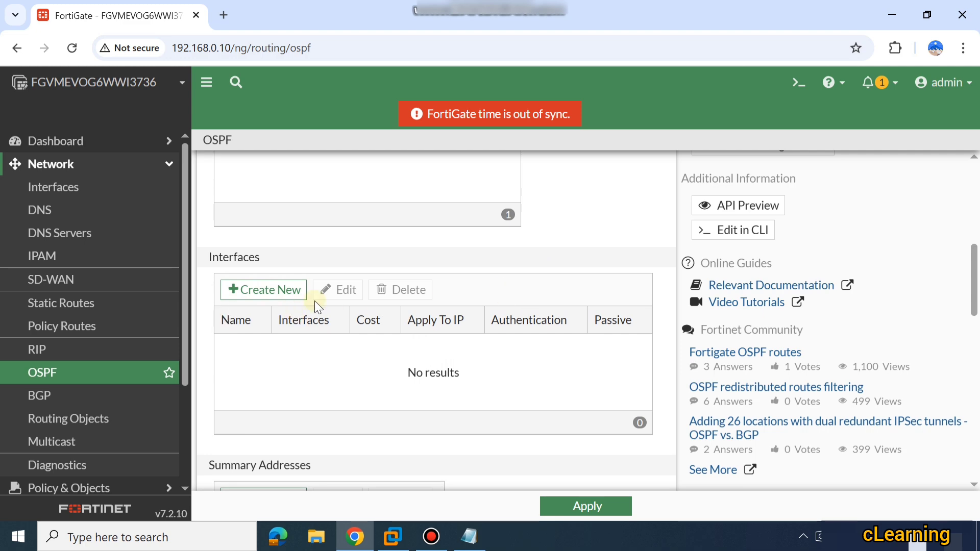
Start a new OSPF interface named Route1 bound to LAN (port2)
click(249, 295)
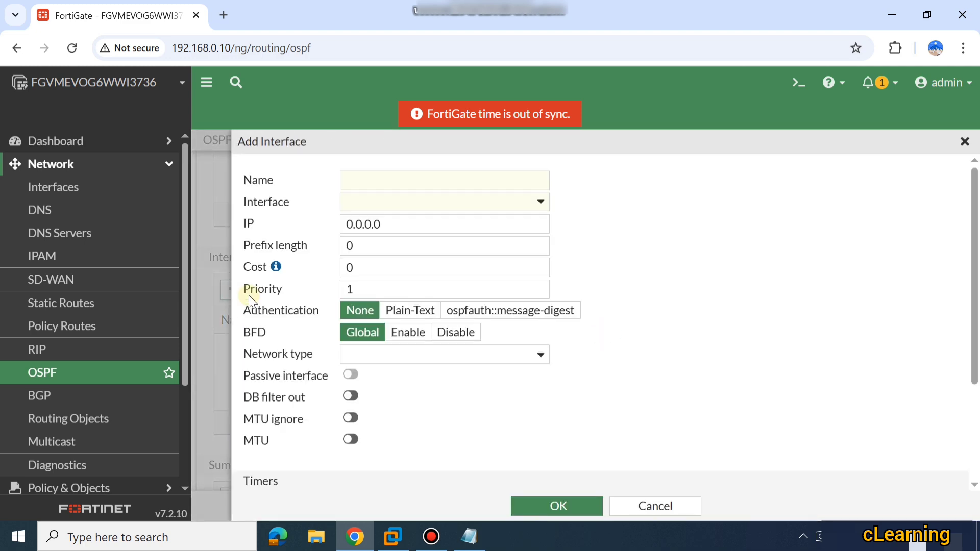
click(405, 176)
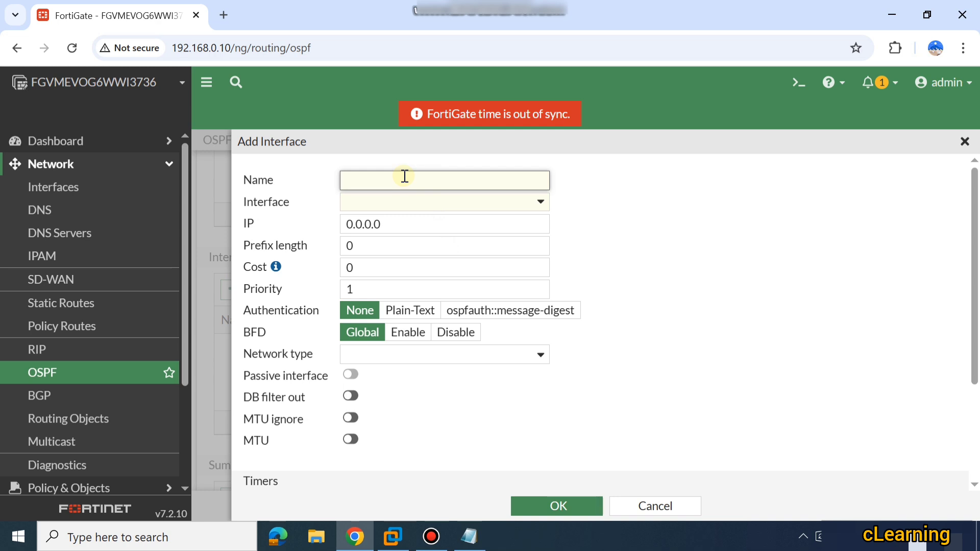
text(Route1)
click(407, 207)
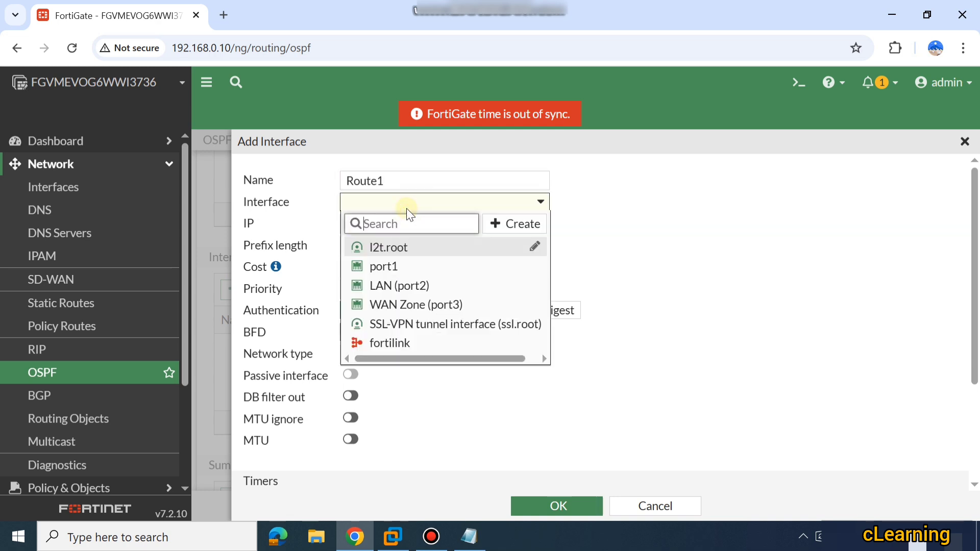
mouse_move(414, 289)
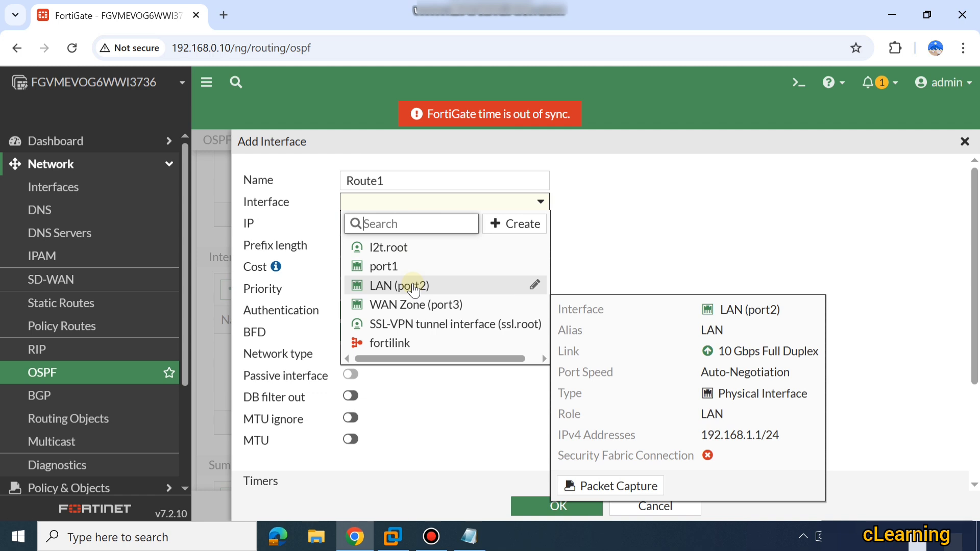
click(415, 288)
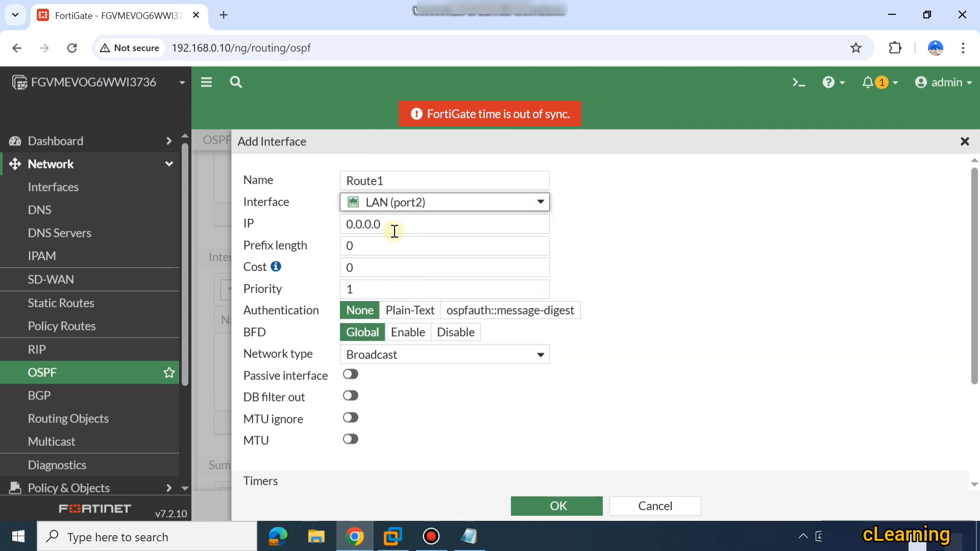
Set the interface IP to 192.168.1.1 and check prefix length 0, cost 0, priority 1
drag(382, 225, 344, 224)
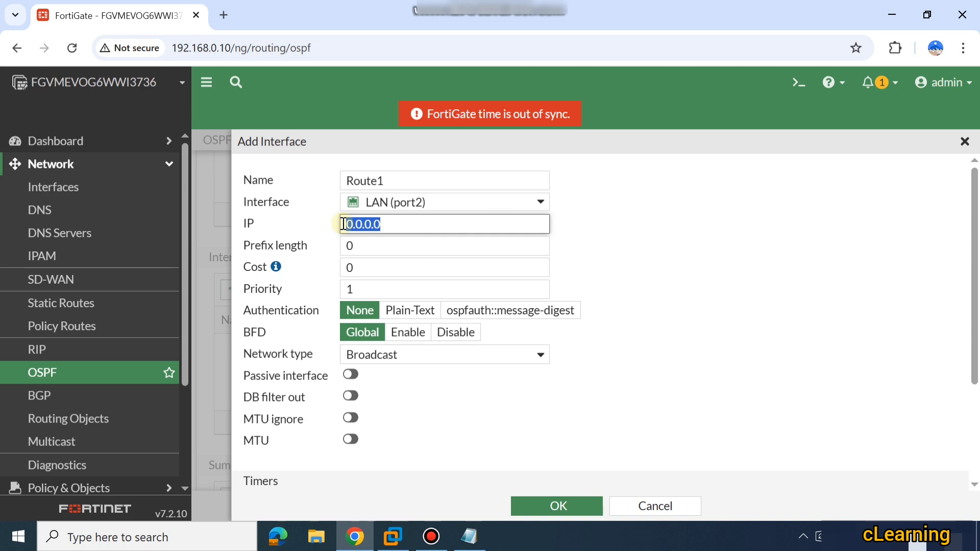
text(192.168.1.1)
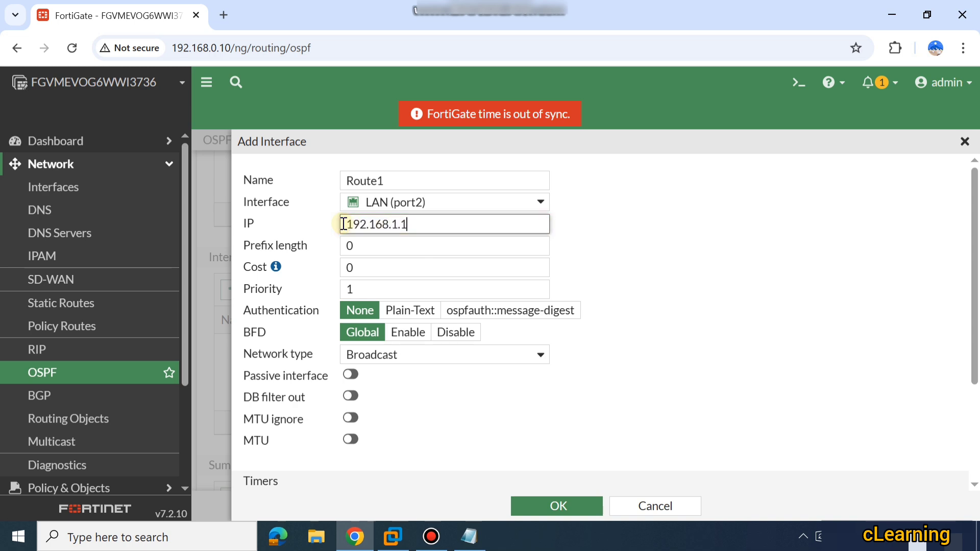
click(422, 247)
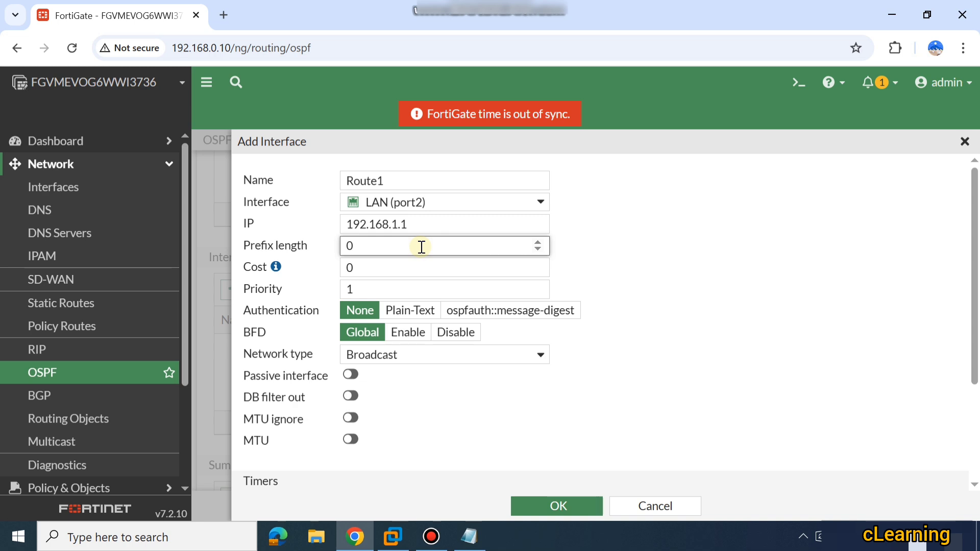
click(414, 269)
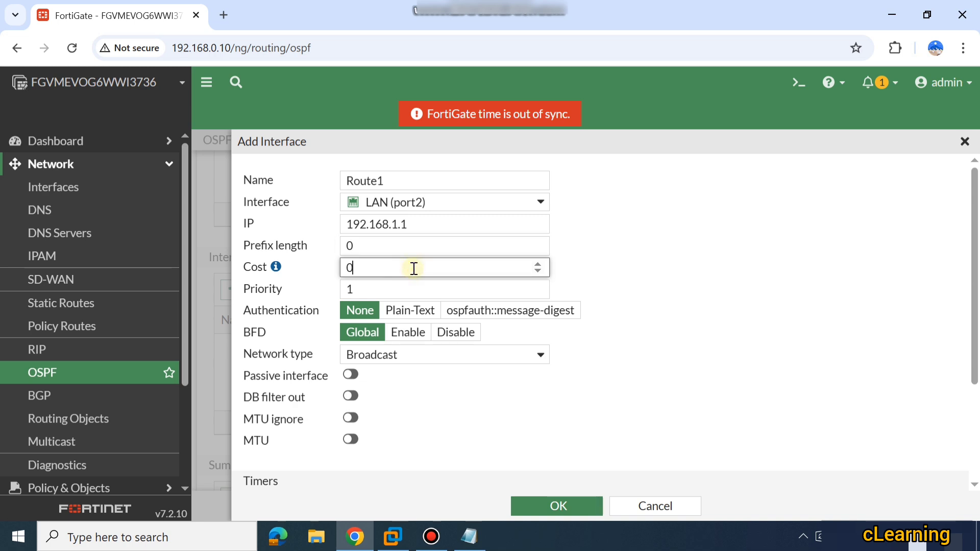
click(414, 295)
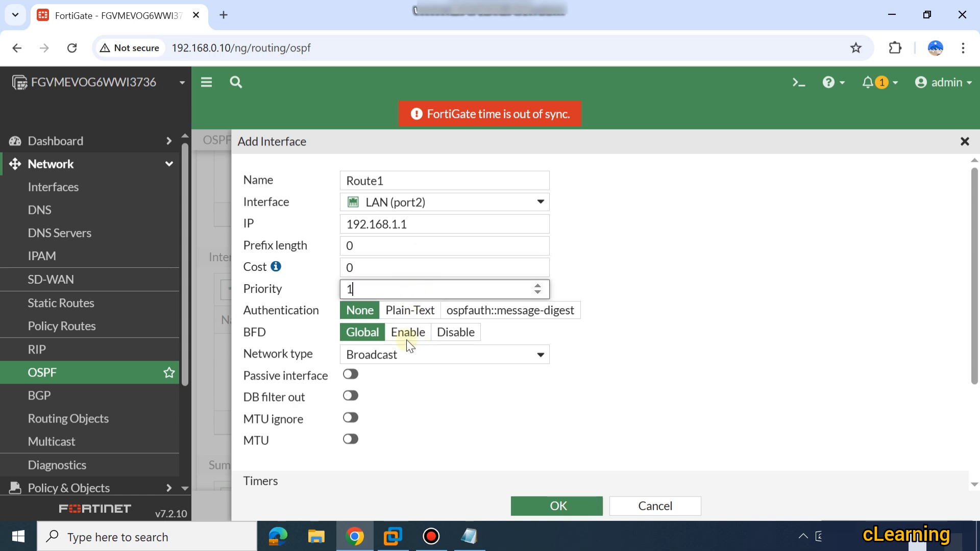
Keep Broadcast network type with passive and custom MTU off, and save Route1
scroll(415, 350, down, 2)
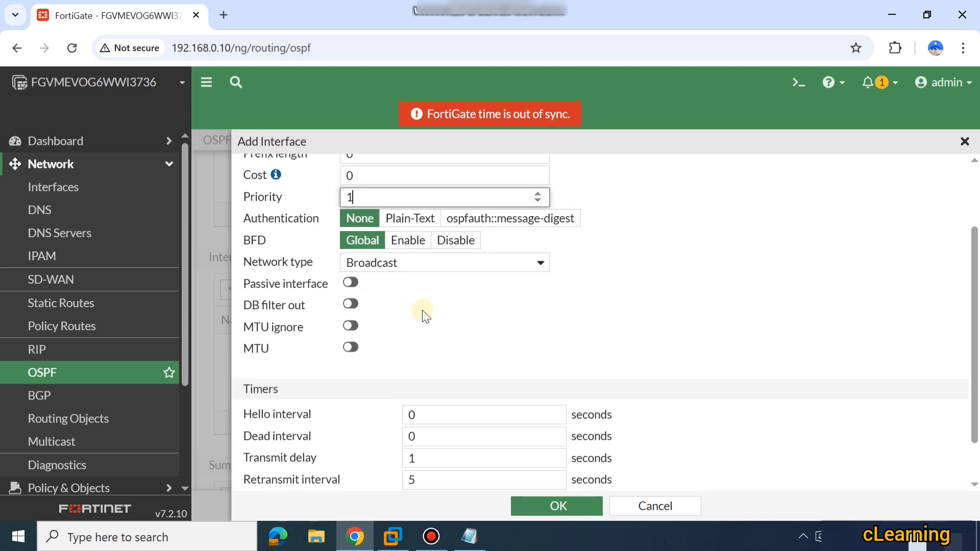
click(414, 264)
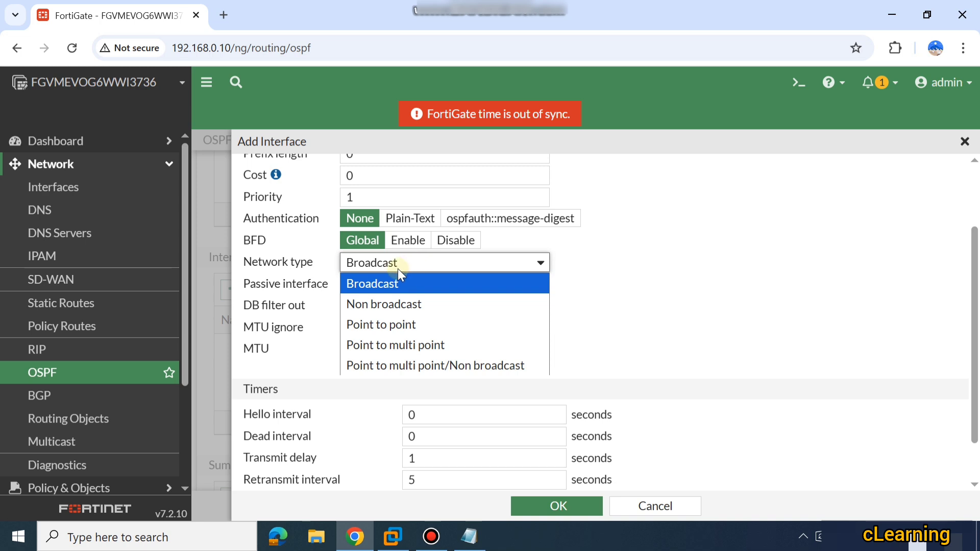
click(679, 291)
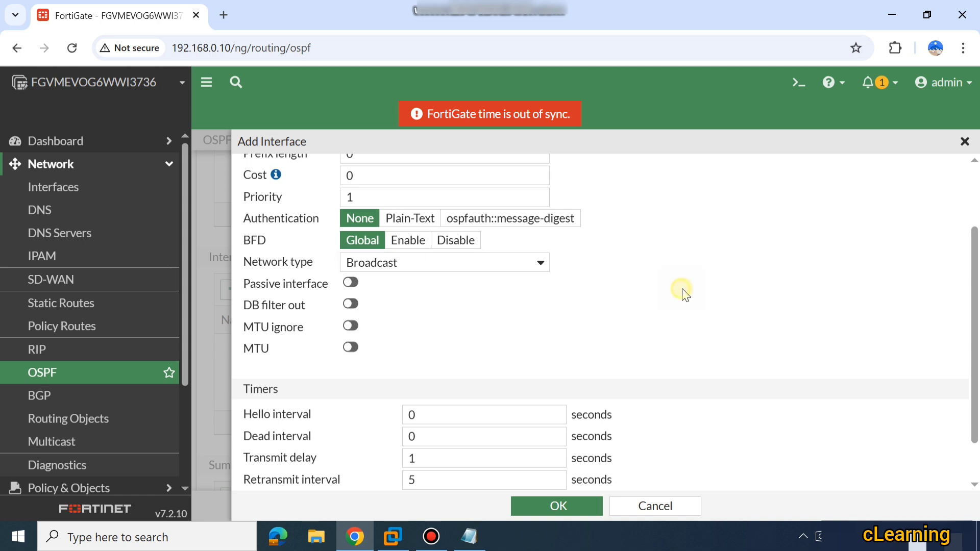
click(350, 286)
click(350, 285)
scroll(388, 333, down, 1)
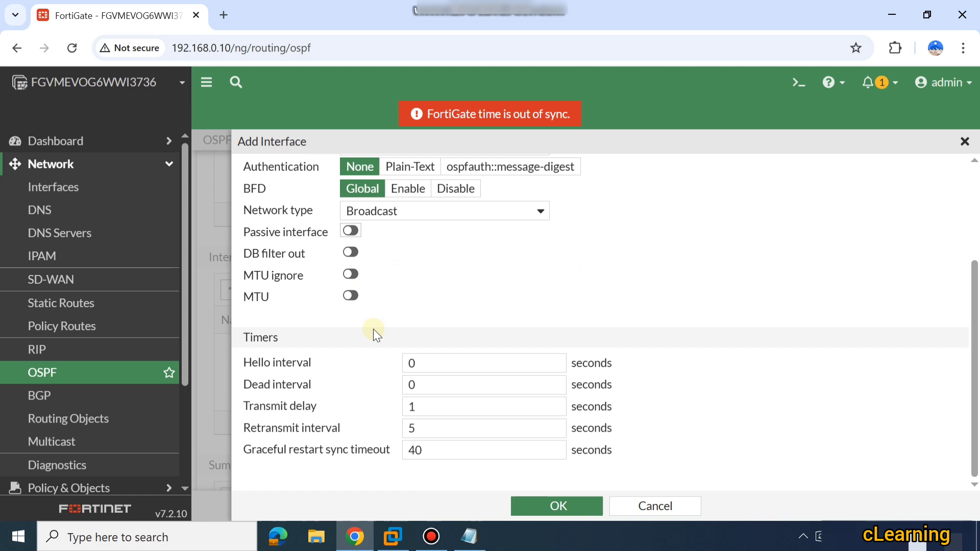
click(352, 298)
click(352, 298)
click(550, 506)
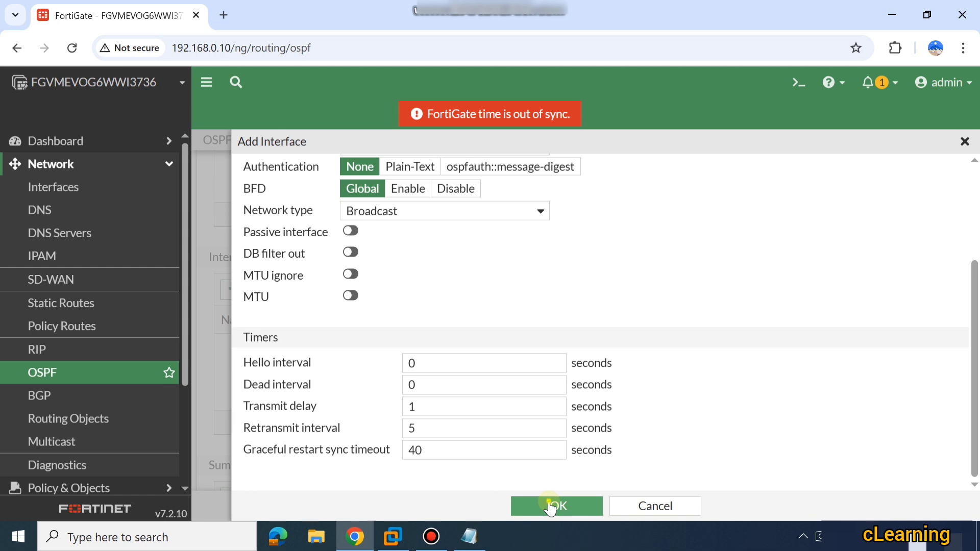
click(551, 506)
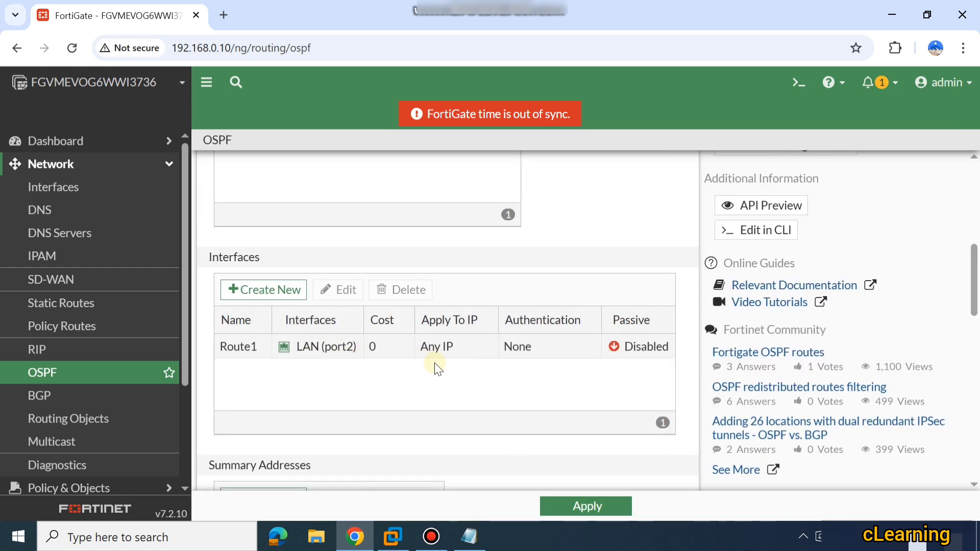
scroll(436, 368, up, 1)
scroll(437, 368, down, 6)
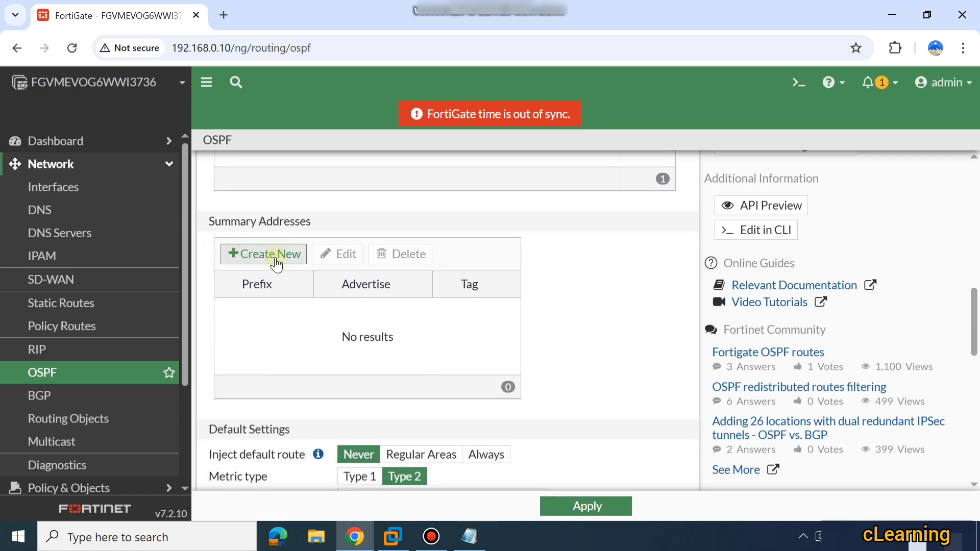
scroll(275, 263, down, 4)
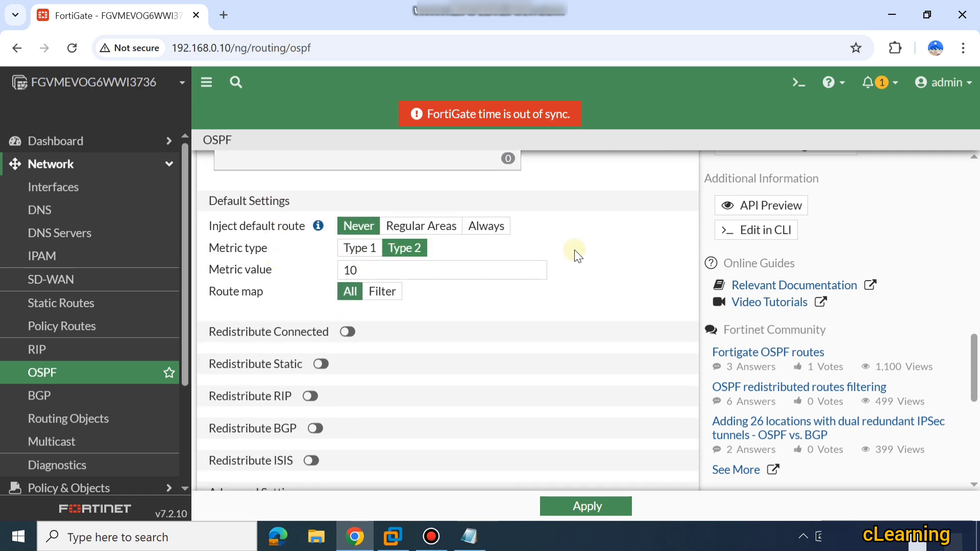
scroll(429, 368, down, 3)
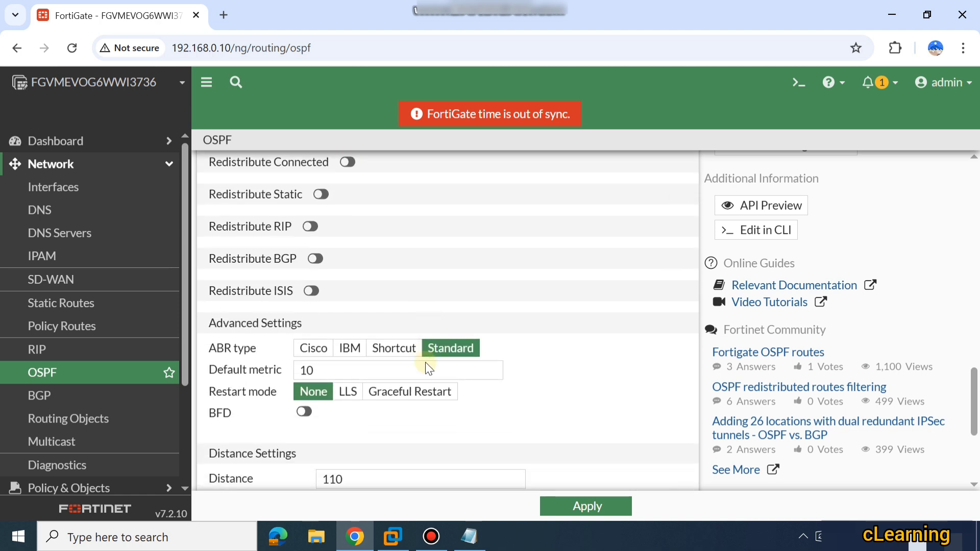
scroll(428, 368, down, 1)
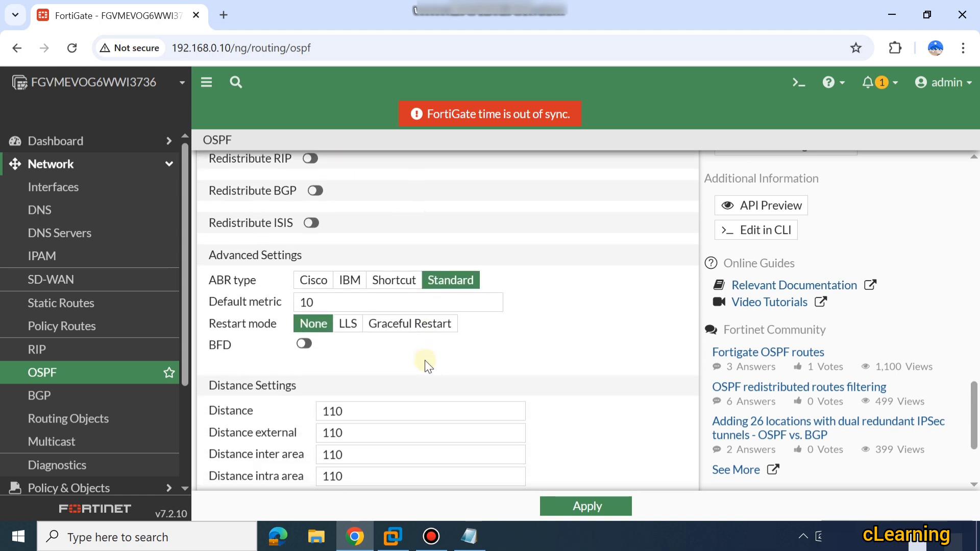
scroll(427, 365, down, 2)
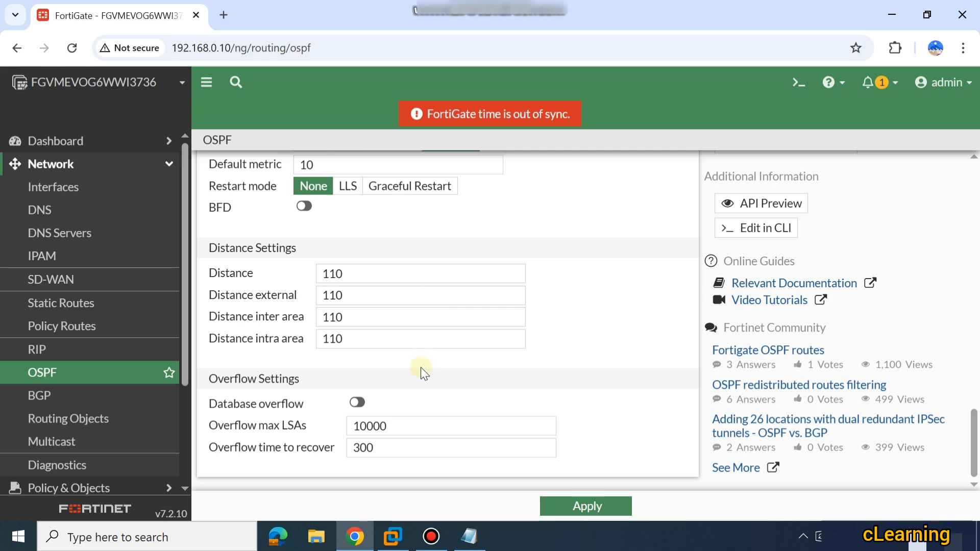
scroll(504, 318, up, 10)
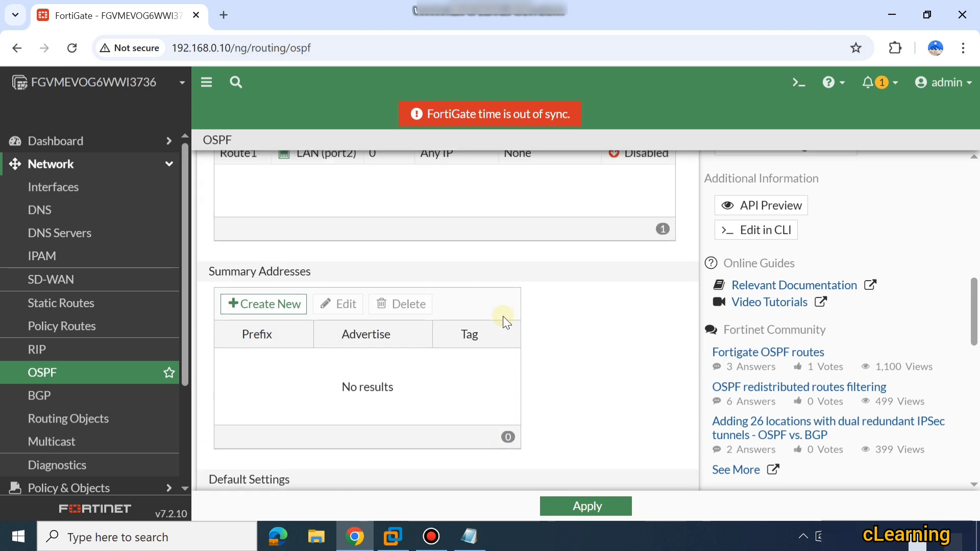
scroll(503, 316, up, 2)
scroll(502, 316, up, 7)
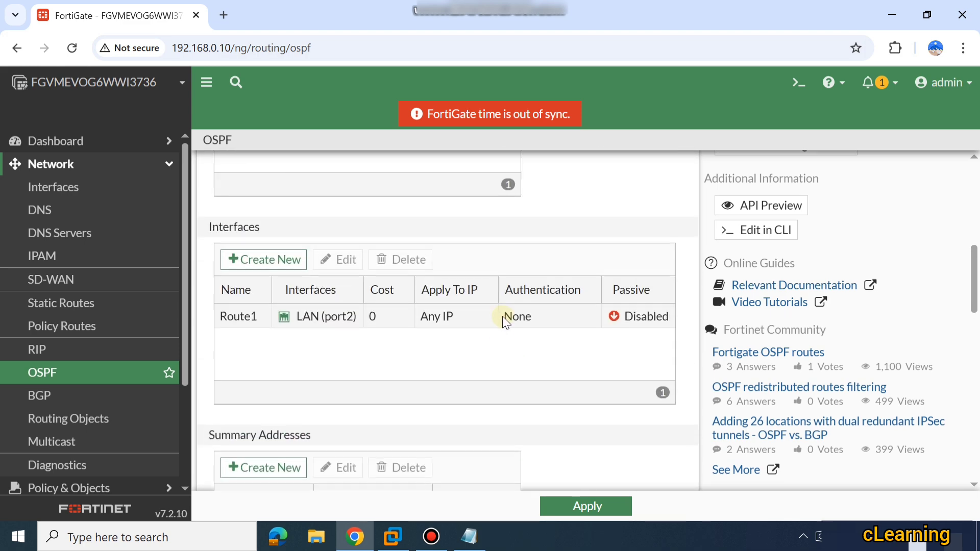
scroll(263, 226, up, 1)
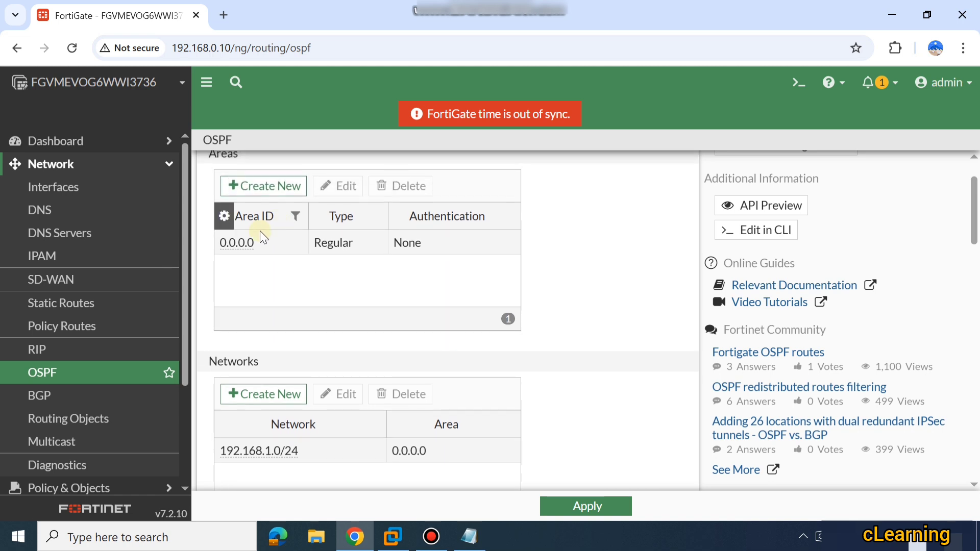
scroll(268, 240, down, 3)
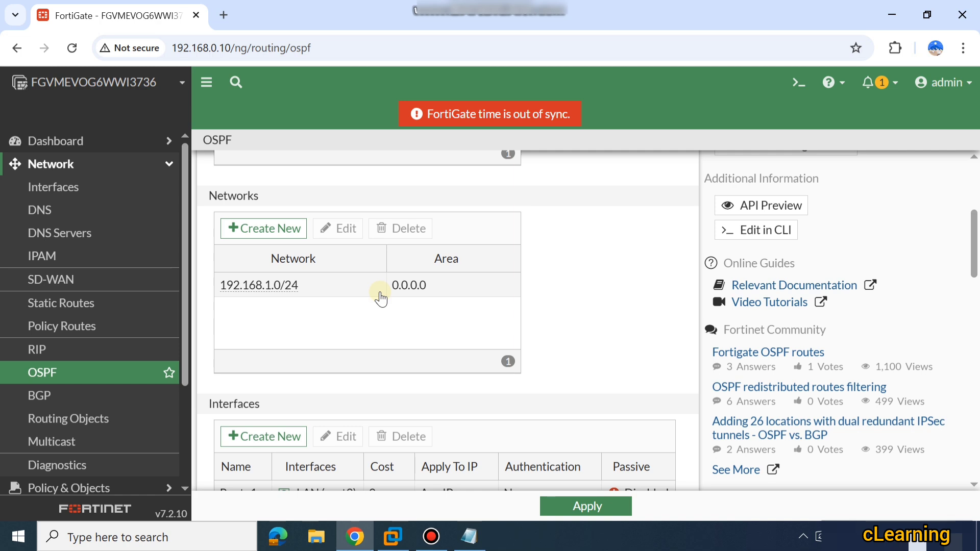
scroll(380, 298, down, 3)
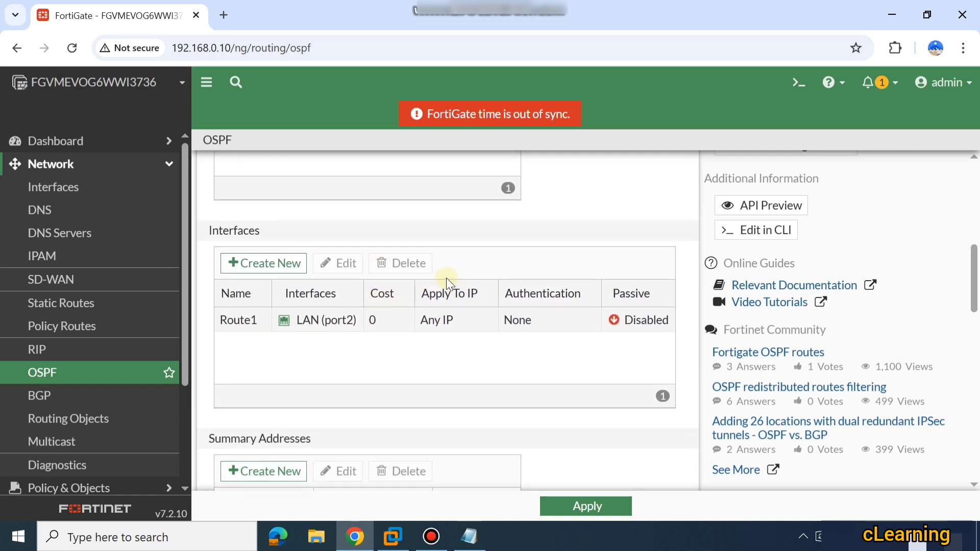
mouse_move(305, 327)
click(586, 507)
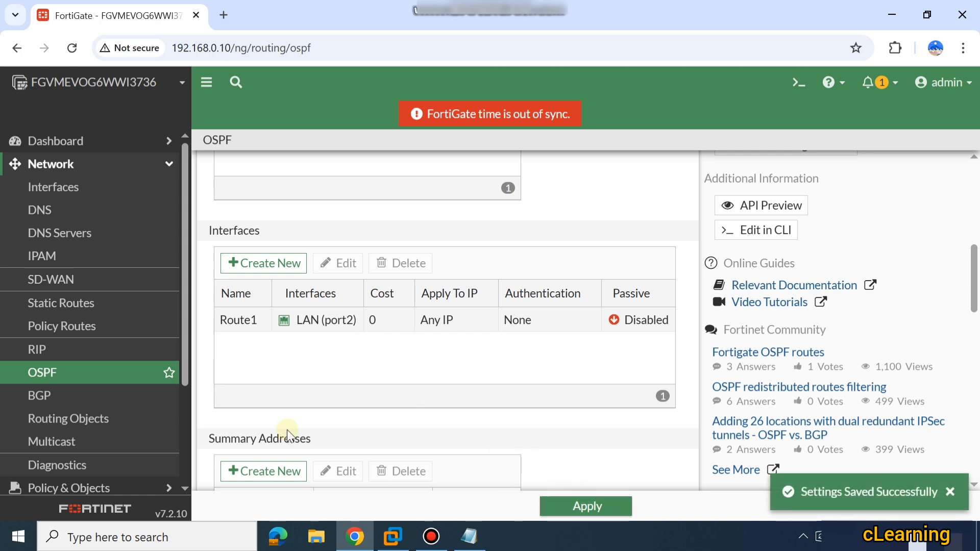
click(120, 383)
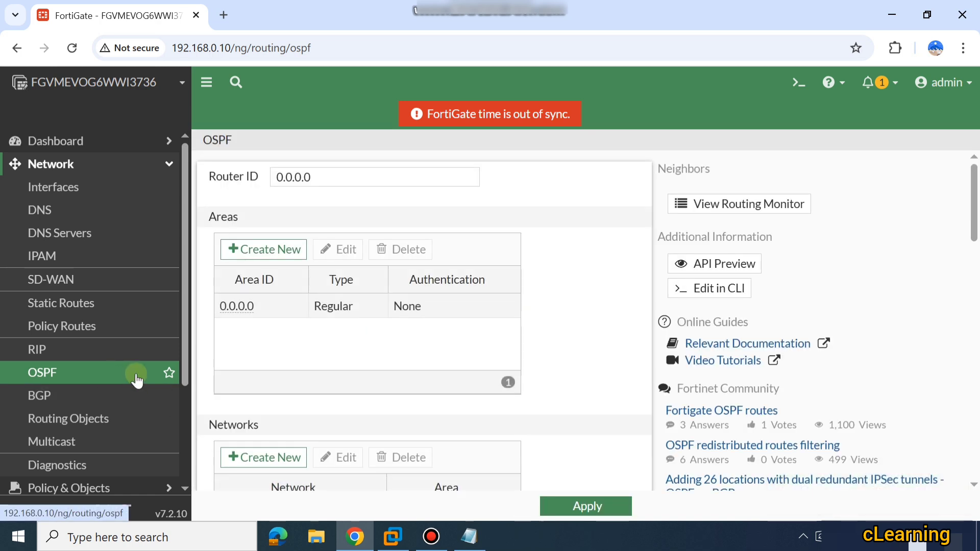
click(574, 507)
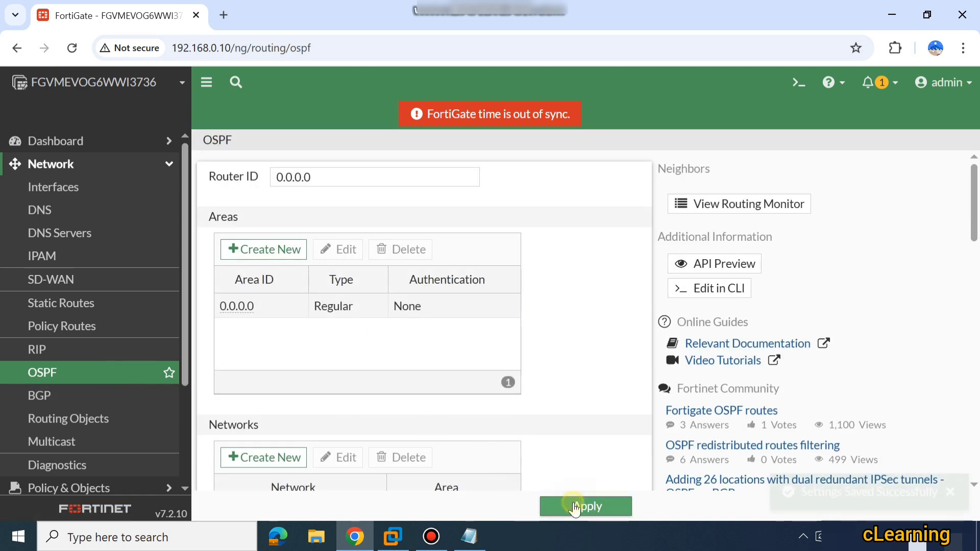
click(42, 396)
click(42, 373)
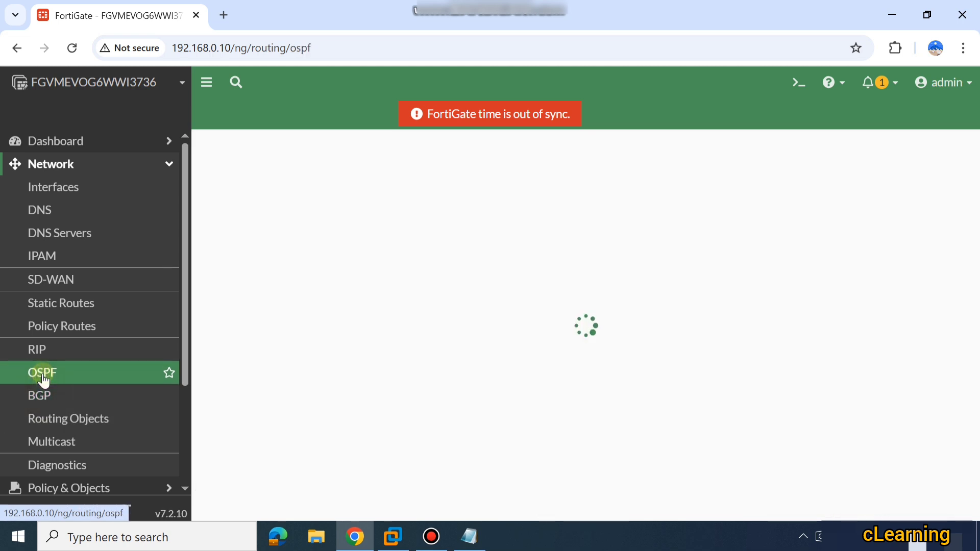
scroll(308, 345, down, 7)
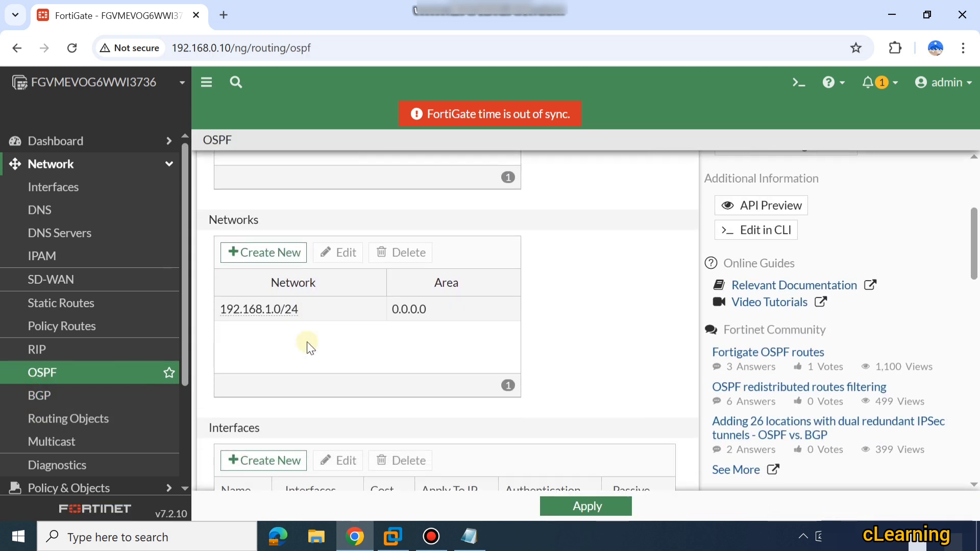
scroll(416, 396, down, 4)
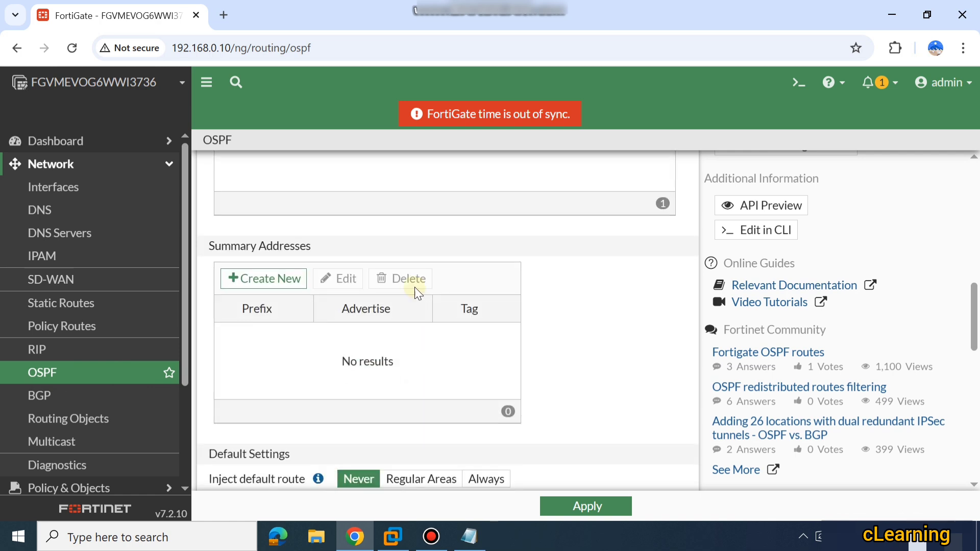
scroll(496, 342, up, 5)
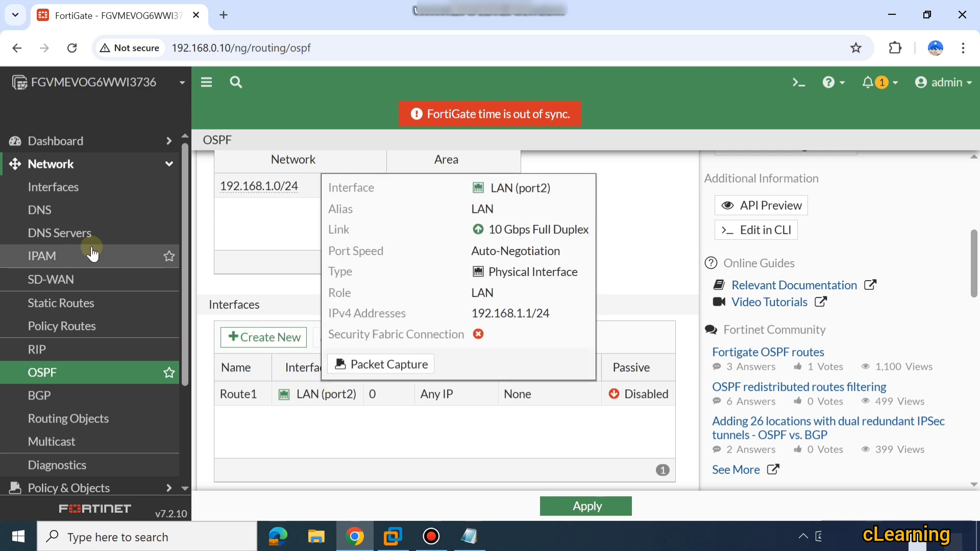
Toggle Specify on the DNS page, visit IPAM, then go to RIP routing settings
click(88, 210)
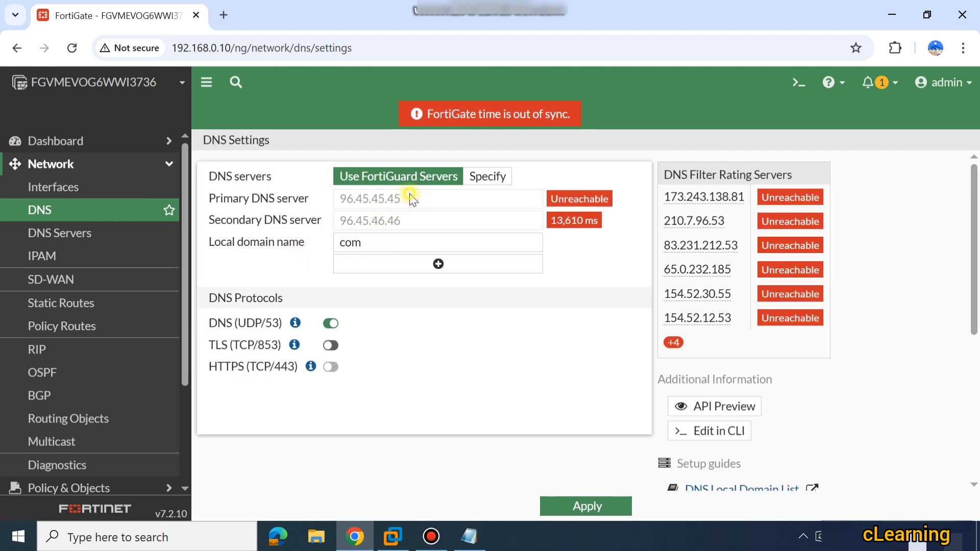
click(489, 176)
click(438, 201)
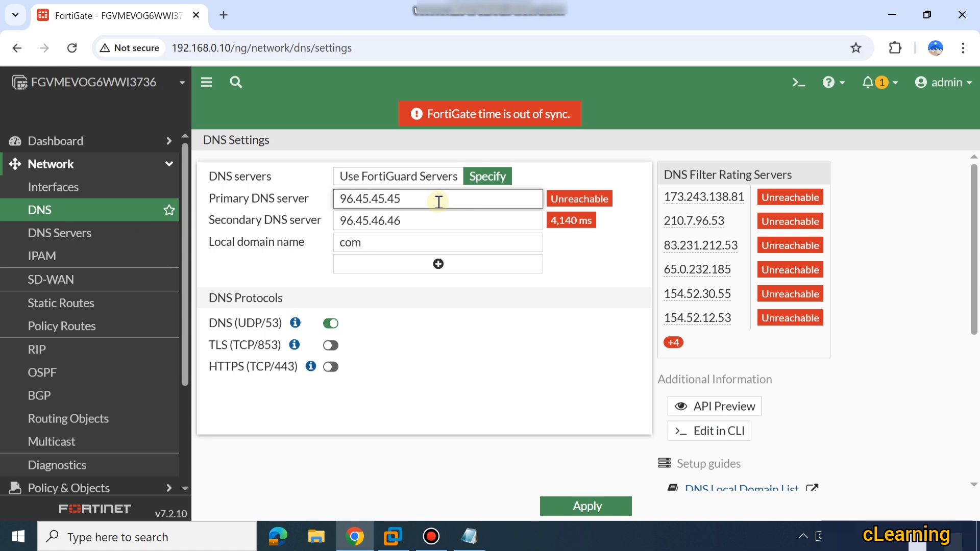
click(137, 253)
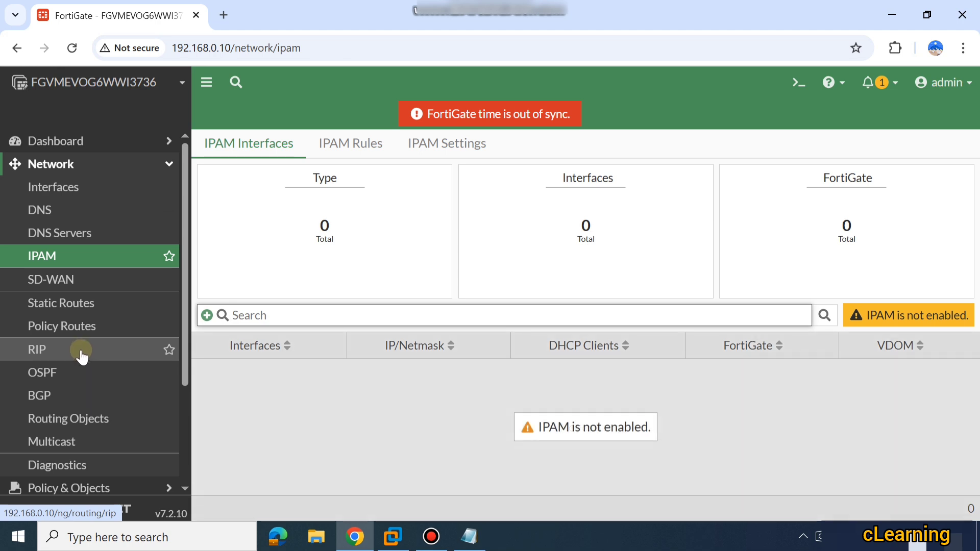
click(81, 355)
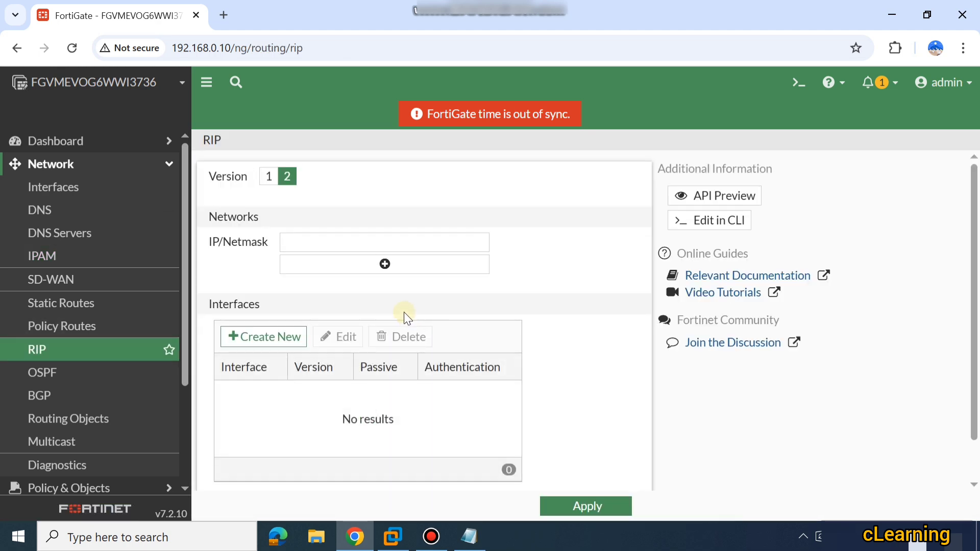
Keep RIP at version 2 and add network 192.168.1.0, removing the extra empty row
click(269, 178)
click(286, 176)
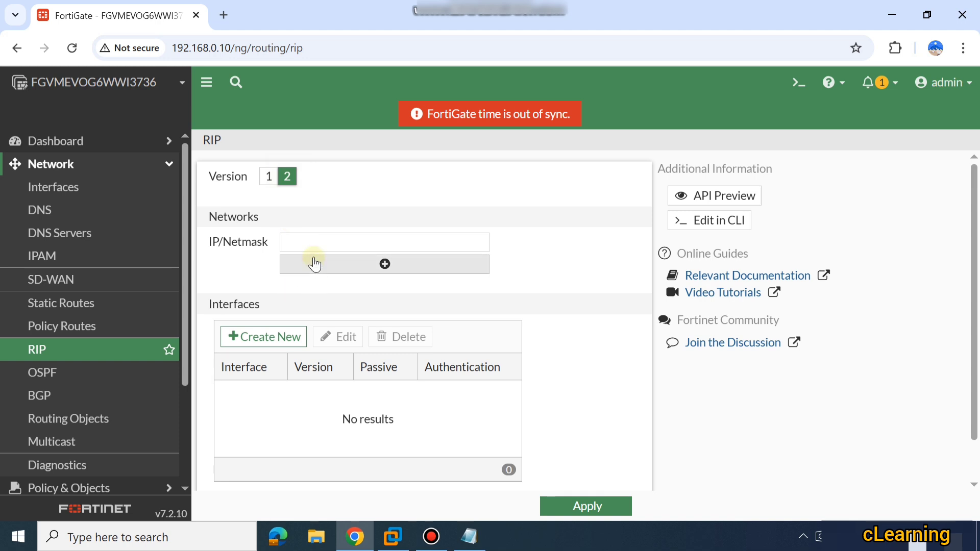
click(315, 239)
text(1)
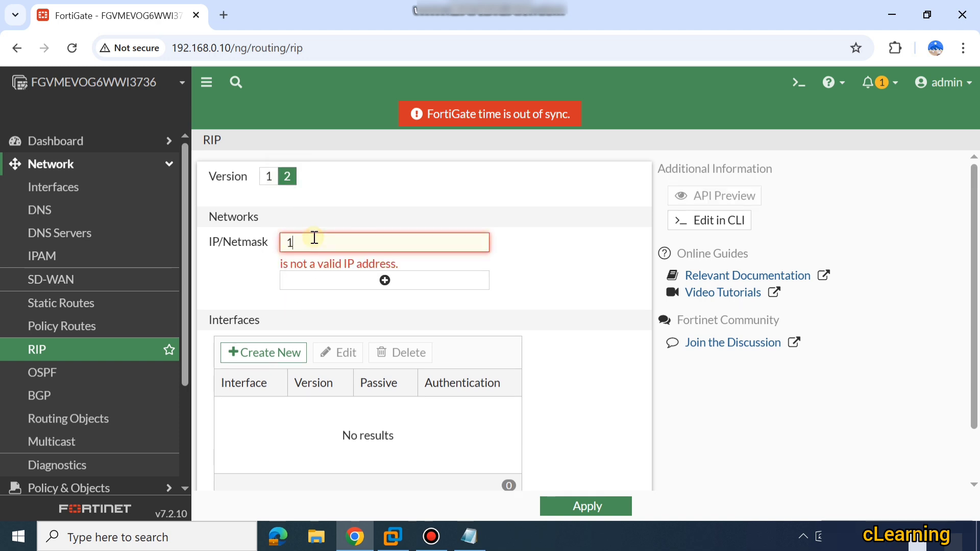
text(92.168.1.0)
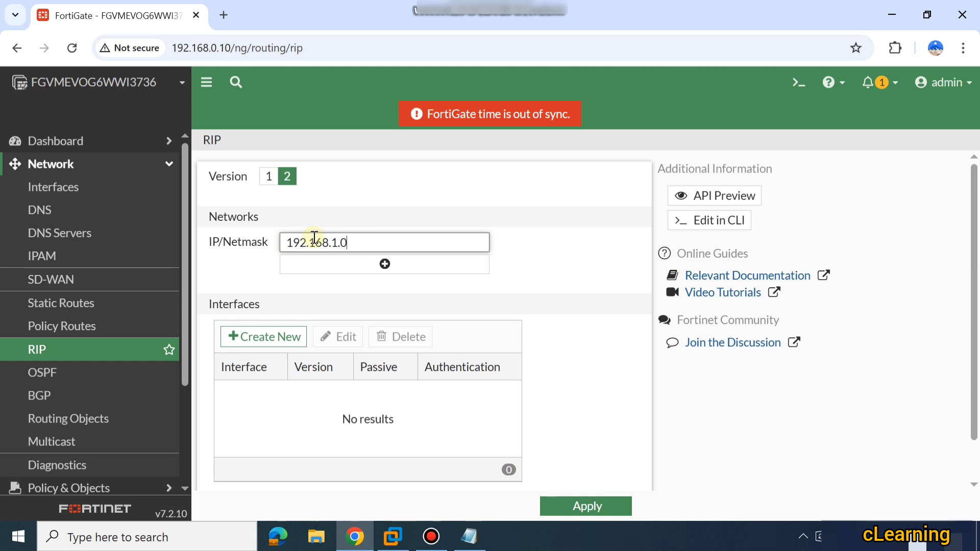
click(528, 260)
scroll(528, 263, down, 1)
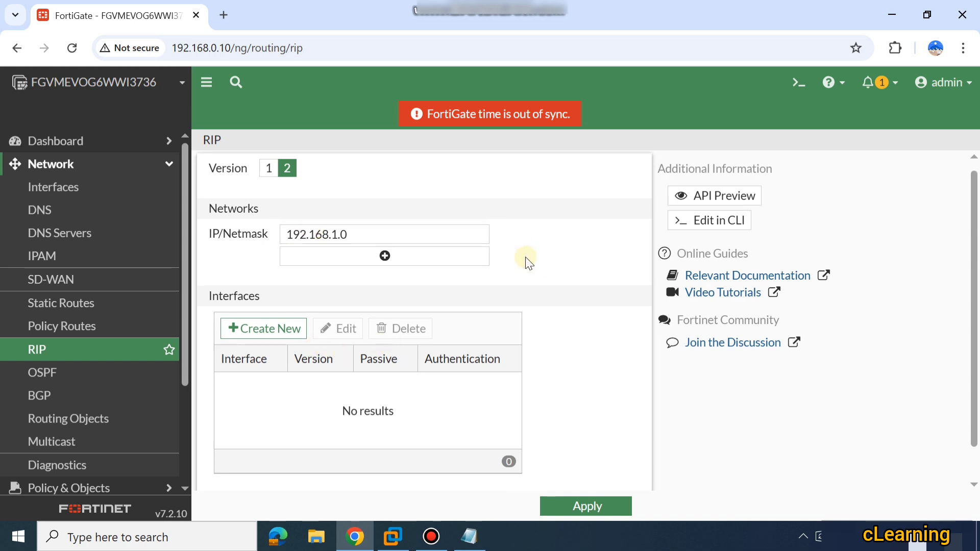
scroll(528, 263, down, 1)
click(389, 239)
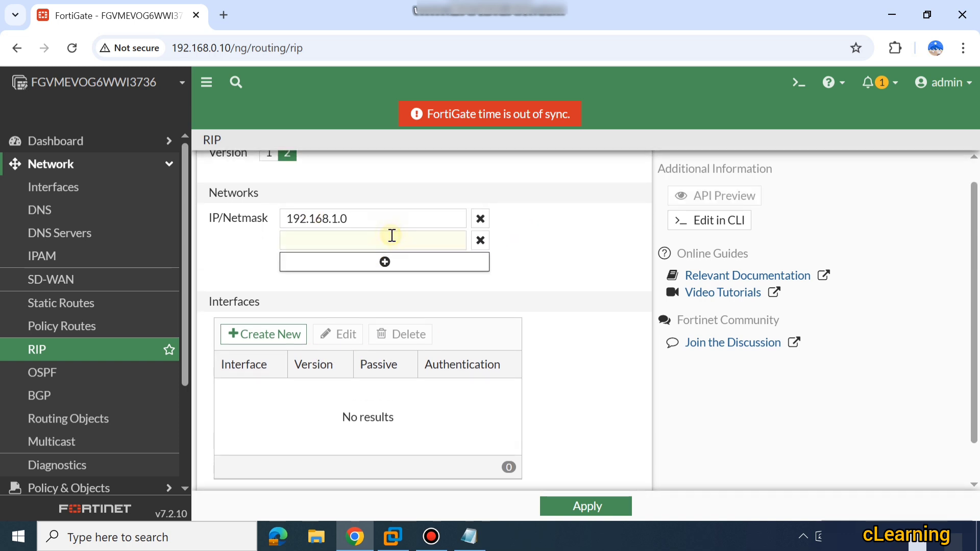
click(481, 240)
scroll(525, 236, up, 1)
scroll(525, 236, down, 2)
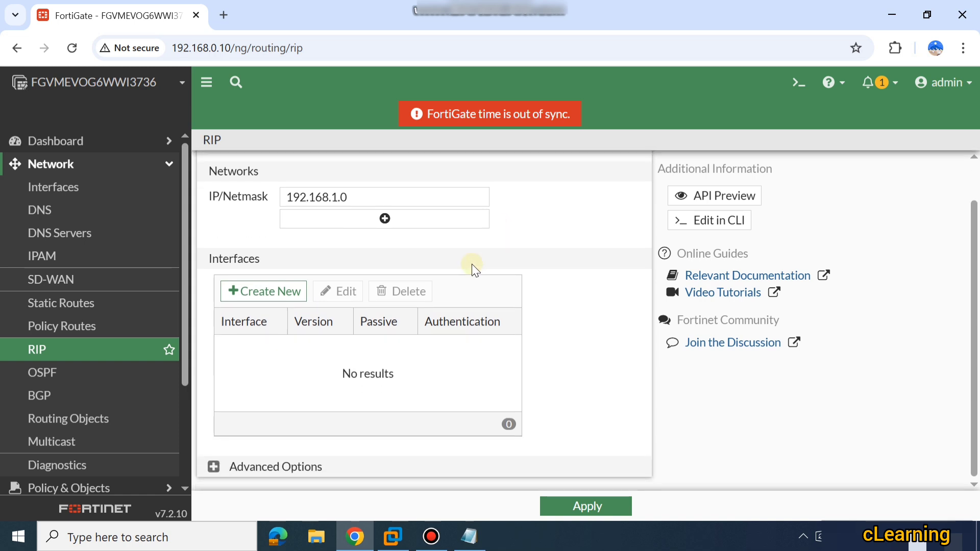
Add LAN (port2) as a RIP interface with send and receive version 2
click(249, 292)
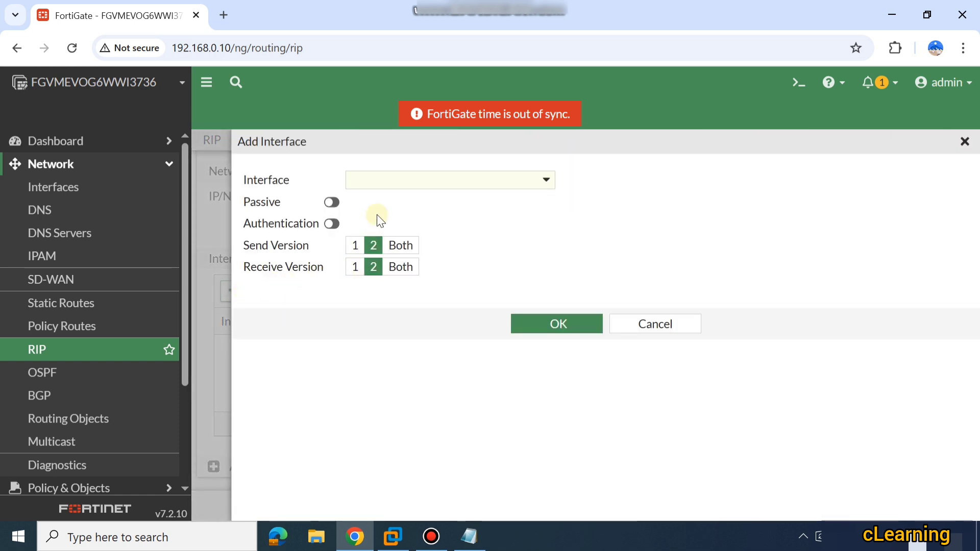
click(397, 190)
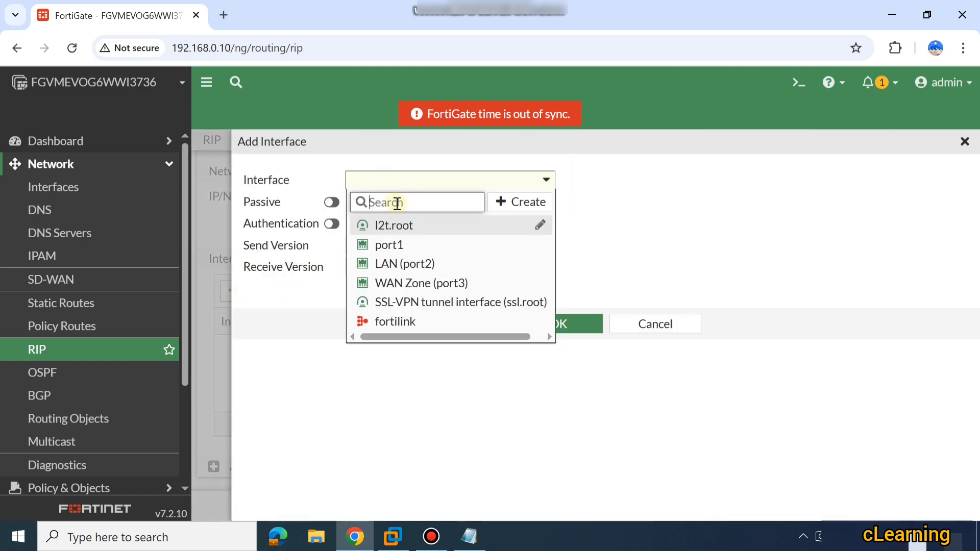
click(402, 264)
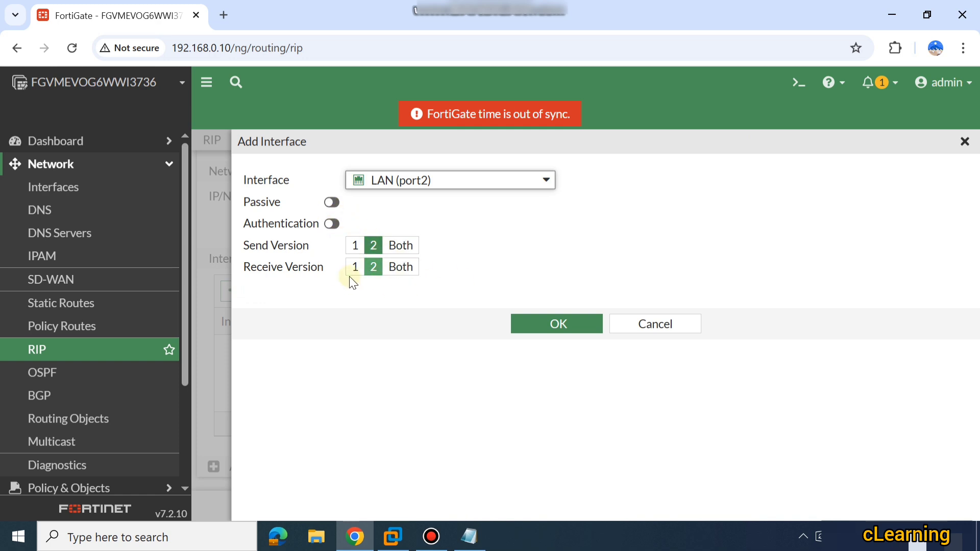
click(584, 331)
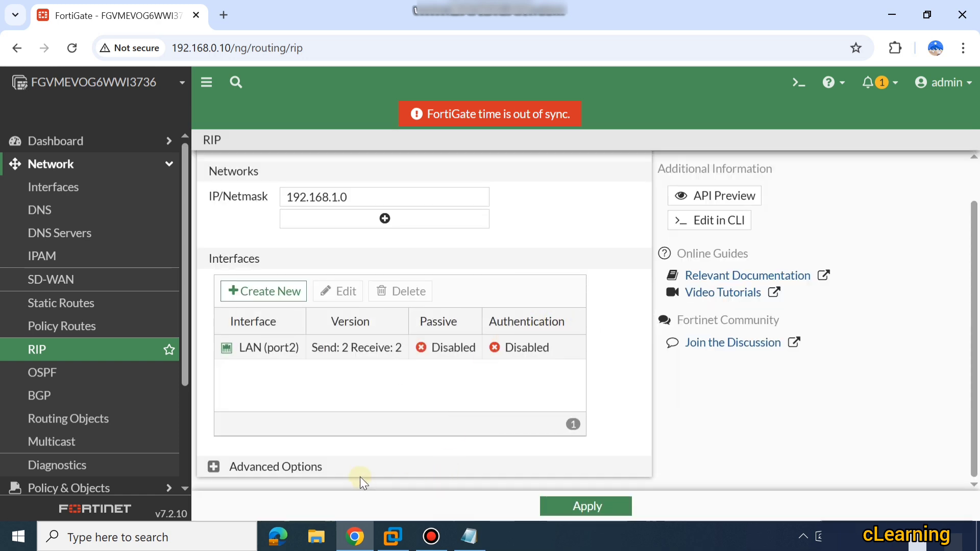
Expand RIP Advanced Options to review metric 1, timers 30/180/120 and redistribution
click(228, 467)
scroll(286, 434, down, 5)
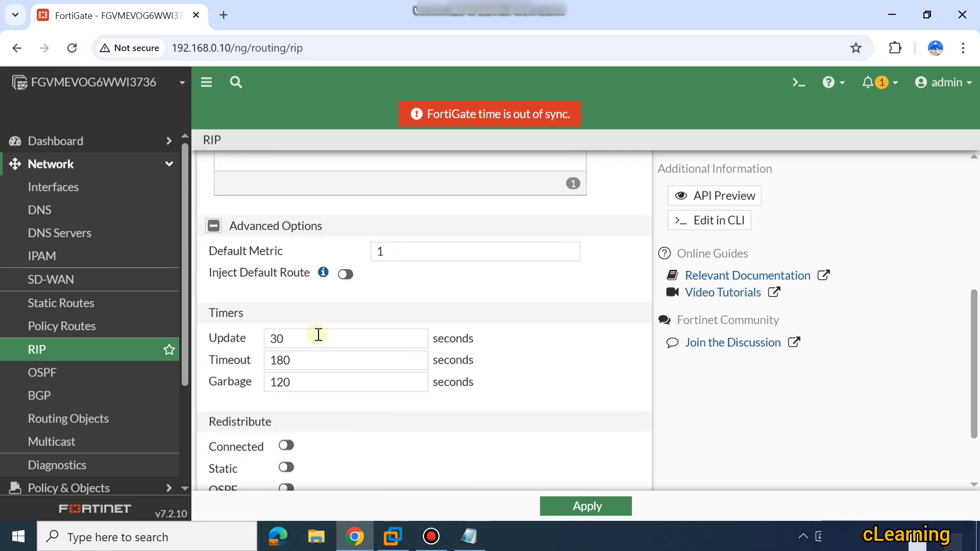
scroll(358, 322, down, 2)
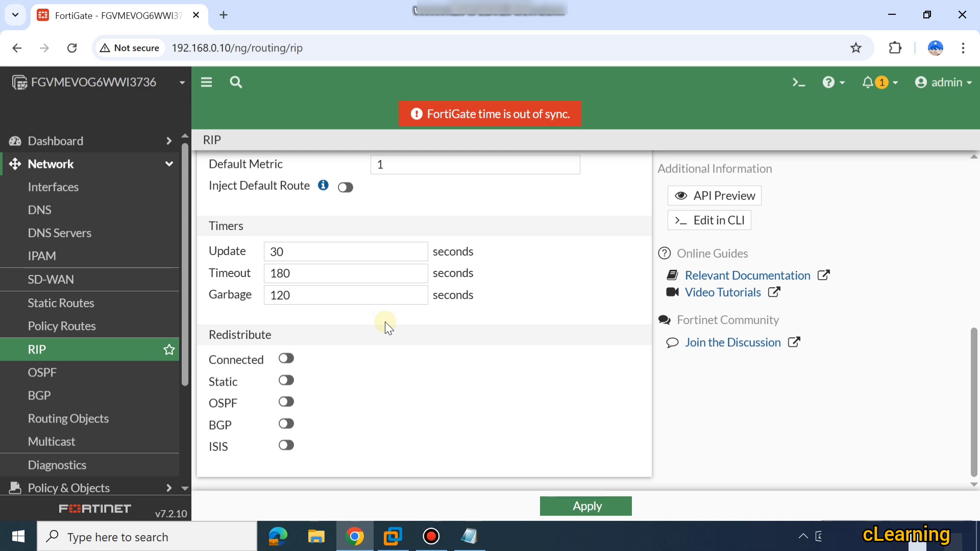
click(587, 508)
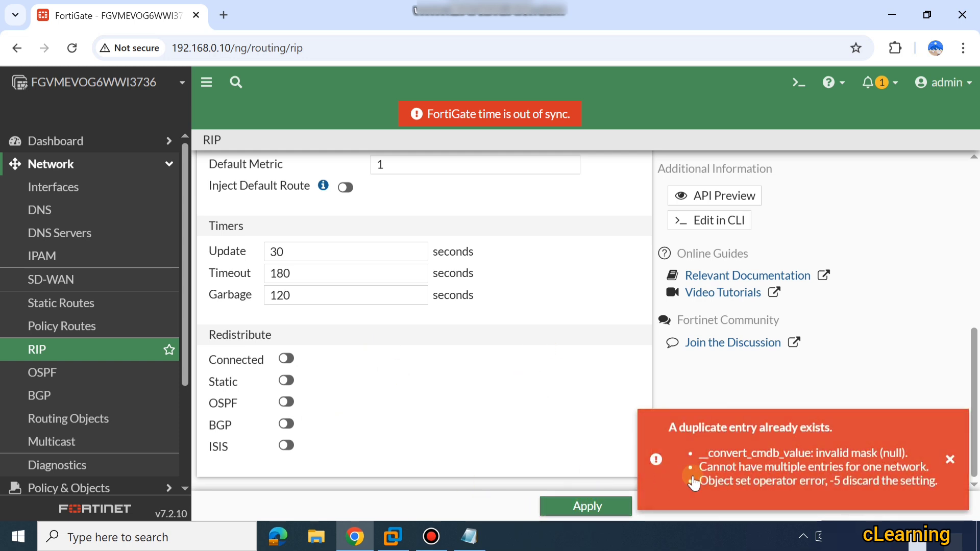
click(946, 460)
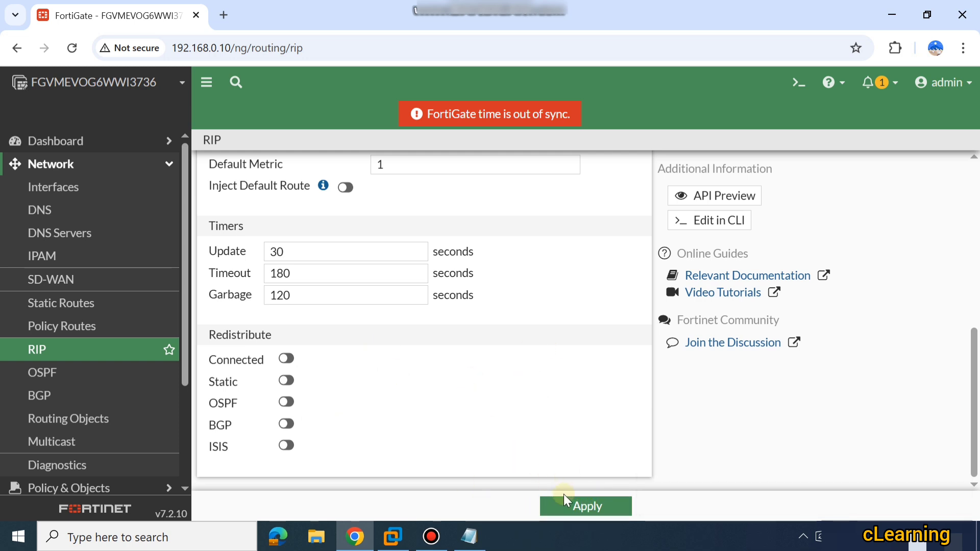
scroll(484, 385, up, 6)
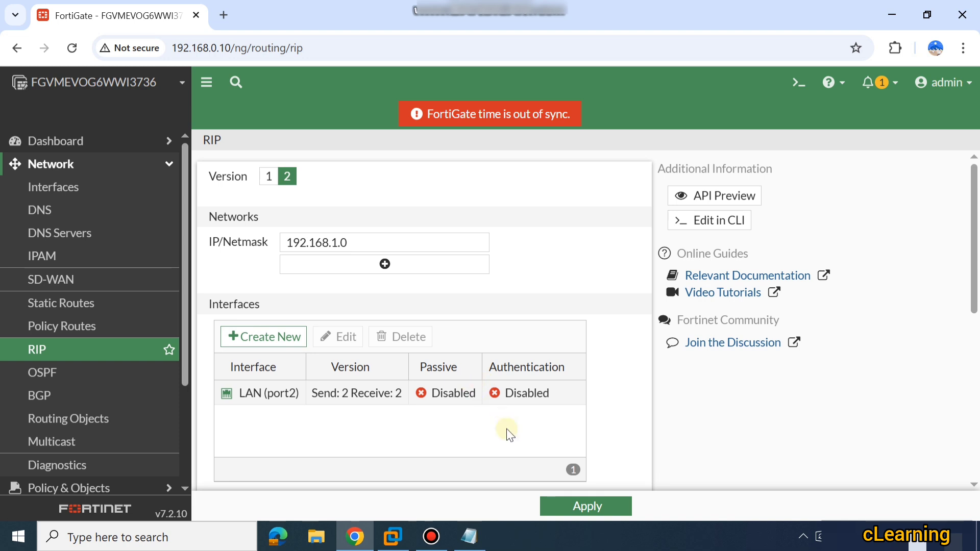
click(580, 494)
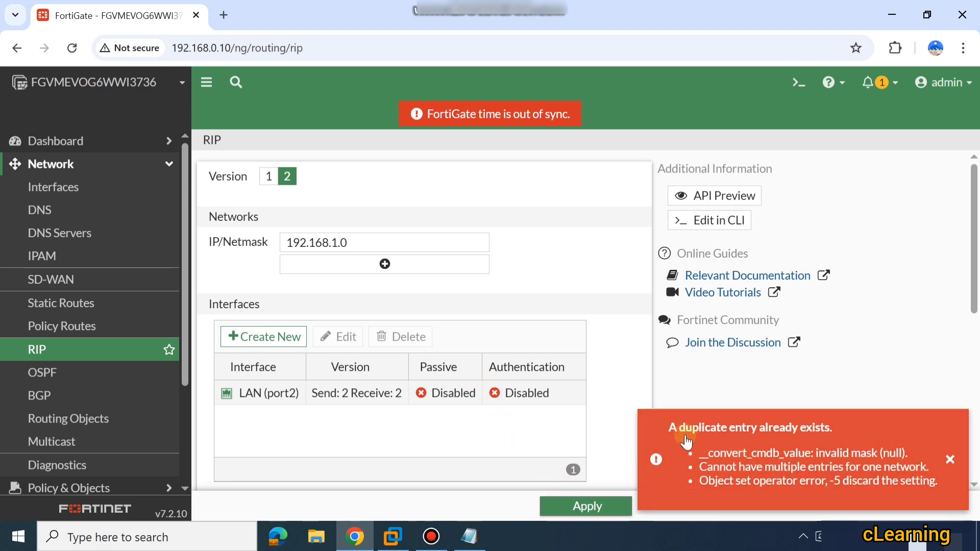
drag(678, 429, 826, 430)
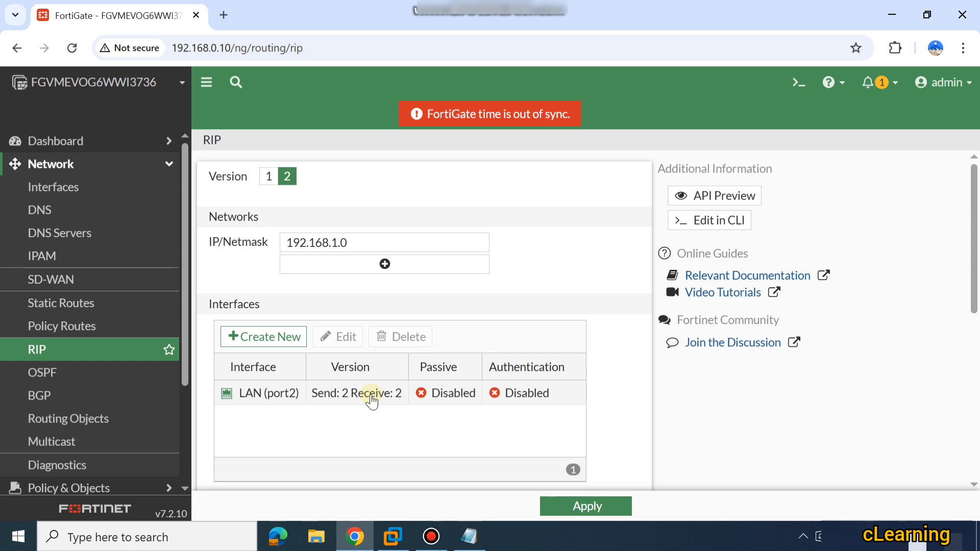
click(338, 240)
text(.)
click(823, 428)
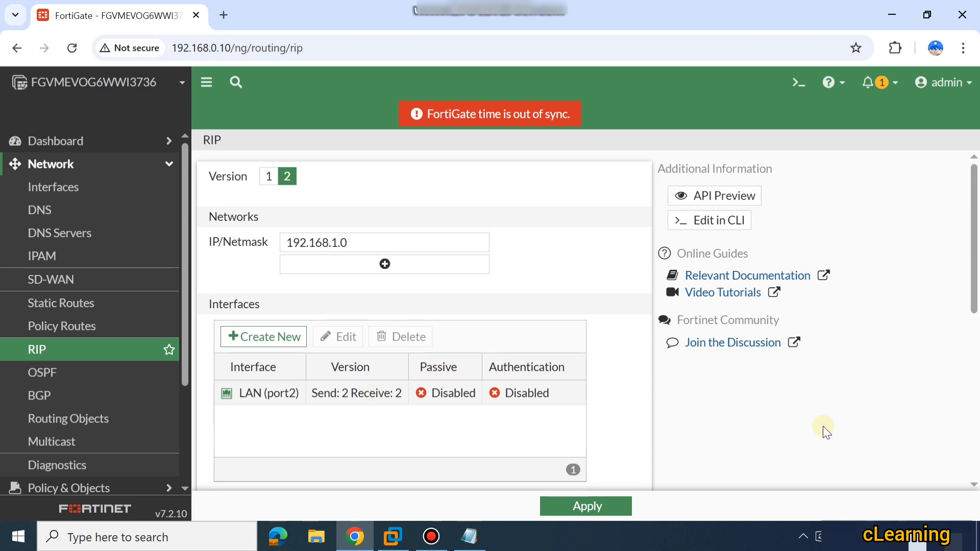